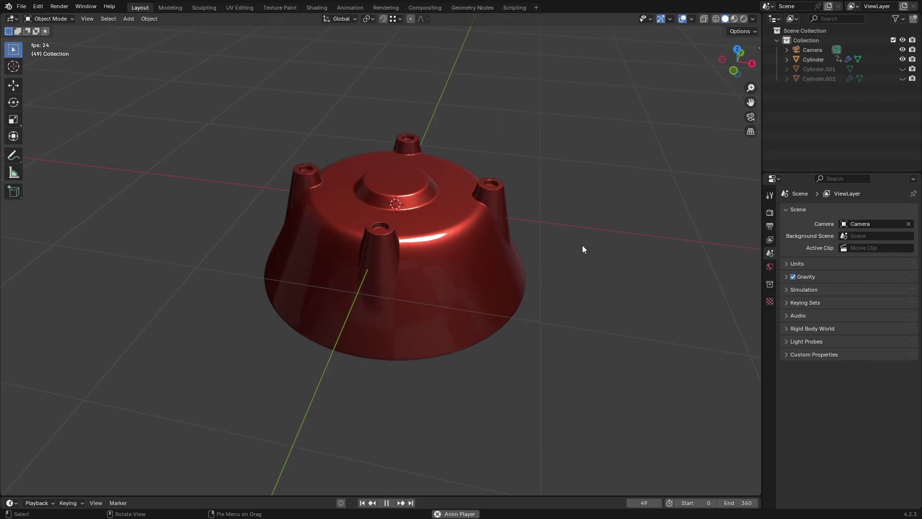
scroll(582, 245, up, 6)
middle_drag(452, 224, 471, 228)
scroll(471, 231, down, 8)
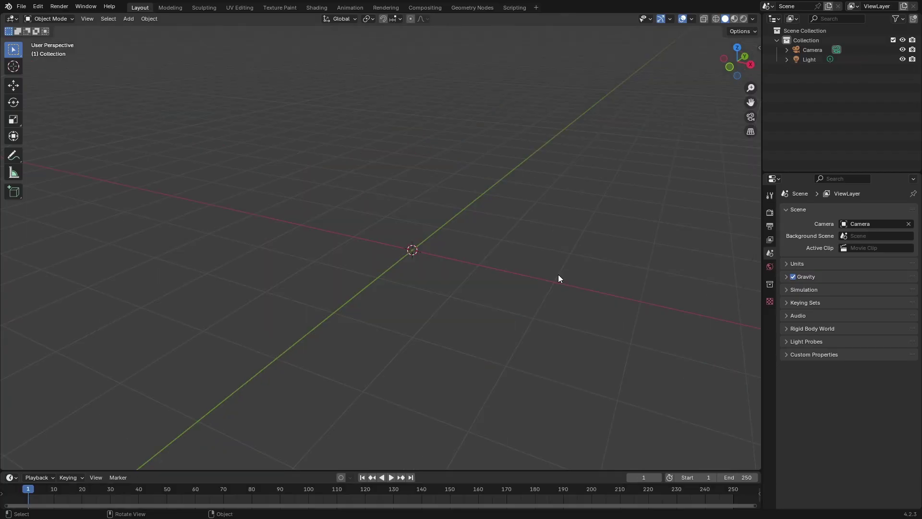
Step: Add a default mesh cylinder at the world origin
key(shift+a)
mouse_move(422, 218)
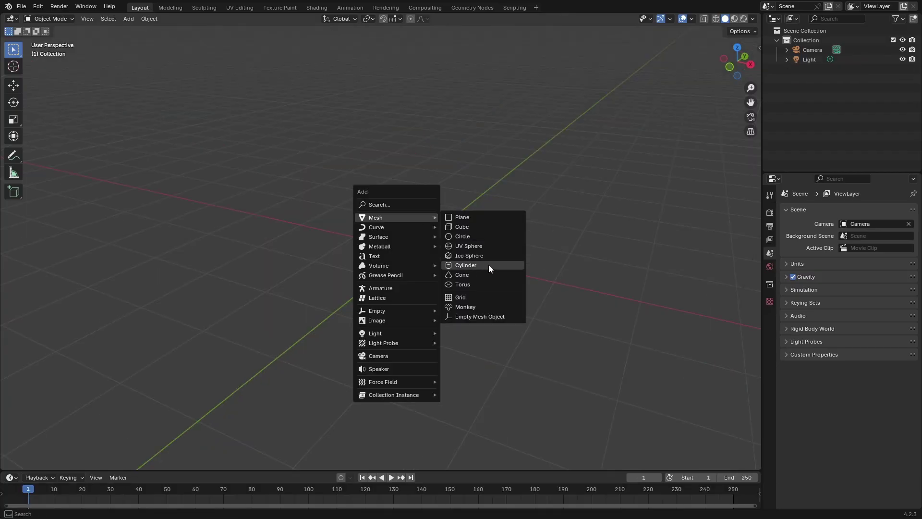
click(489, 267)
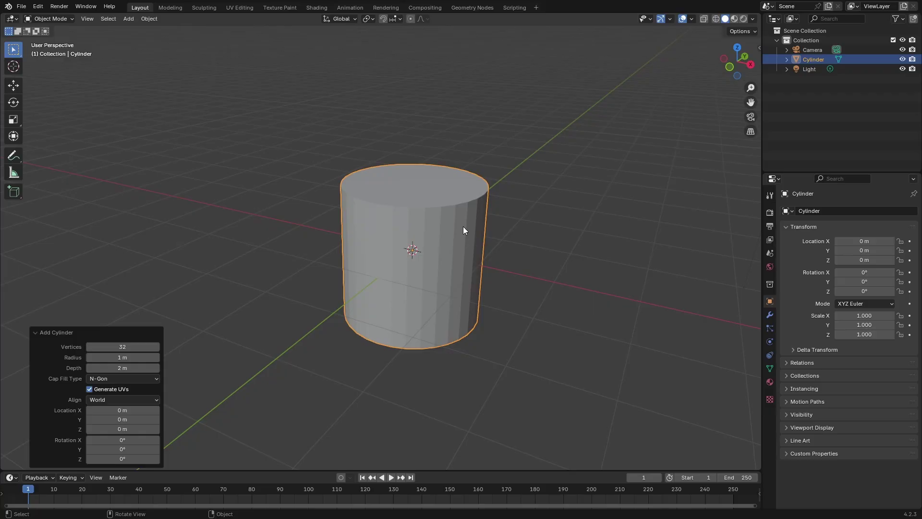
Step: Lower the cylinder's top face by about 0.77 m along Z
key(Tab)
key(3)
click(442, 202)
key(g)
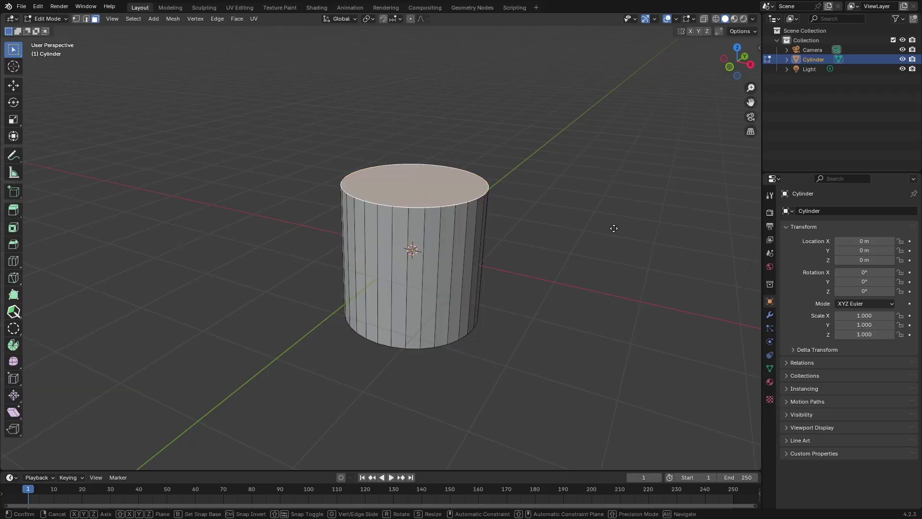
key(z)
click(656, 273)
Step: Scale the cylinder's top face by about 0.746 and lower it about another 0.5 m along Z
key(s)
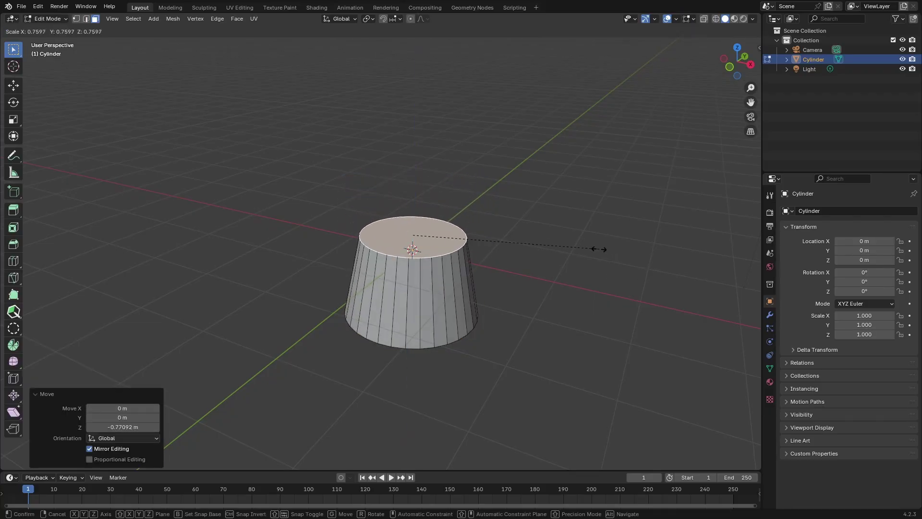
click(597, 249)
key(g)
key(z)
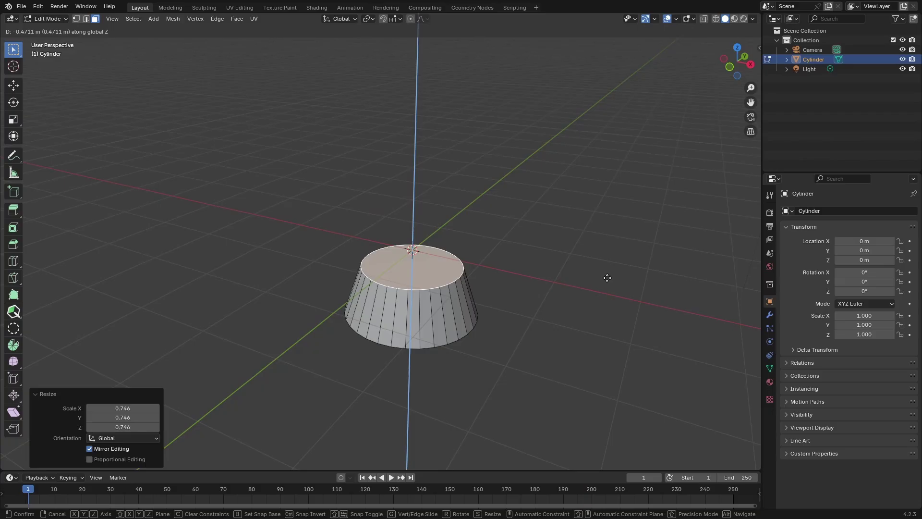
click(607, 280)
Step: Inset the cylinder's top face by about 0.188 m and its bottom face by about 0.23 m
scroll(537, 249, up, 2)
shift+middle_drag(552, 298, 504, 282)
scroll(539, 275, up, 2)
key(i)
click(568, 293)
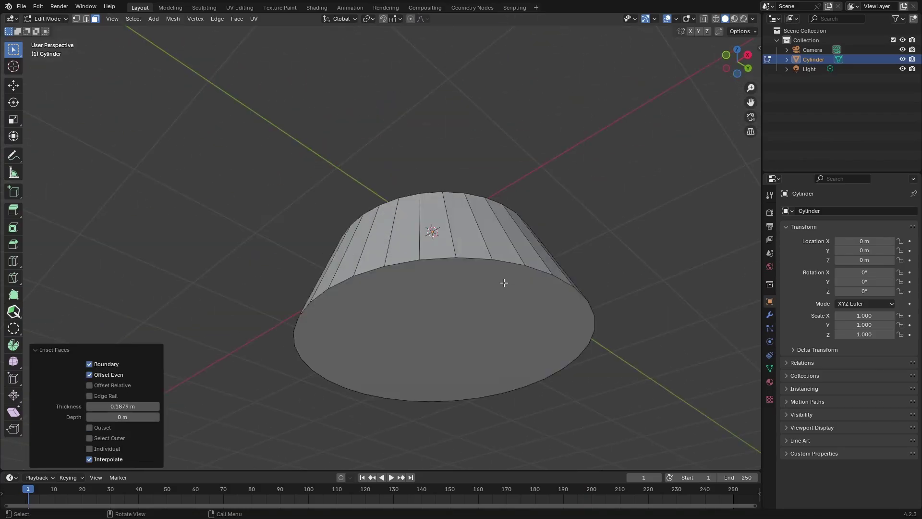
click(505, 282)
key(i)
click(635, 267)
middle_drag(541, 222, 552, 307)
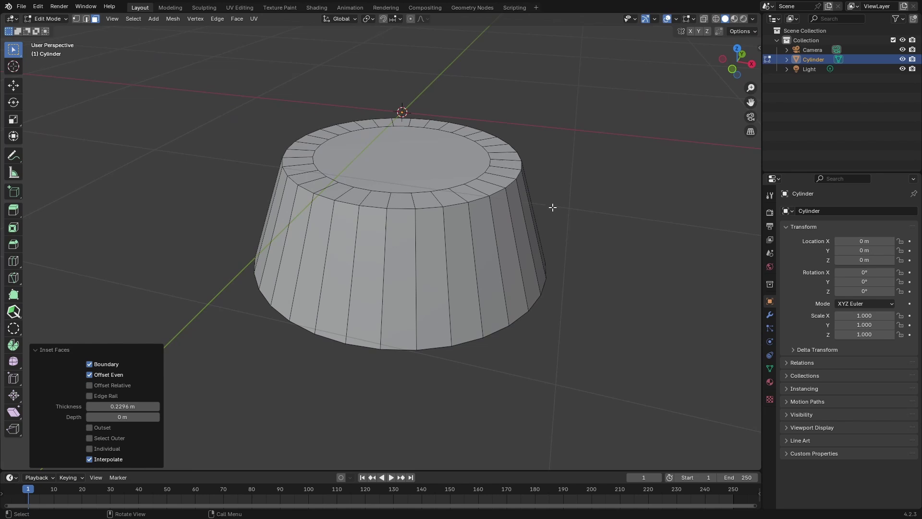
Step: In top view and object mode, add a second cylinder with 8 vertices and scale it by about 0.272
key(grave)
click(542, 129)
shift+middle_drag(510, 189, 572, 304)
key(Tab)
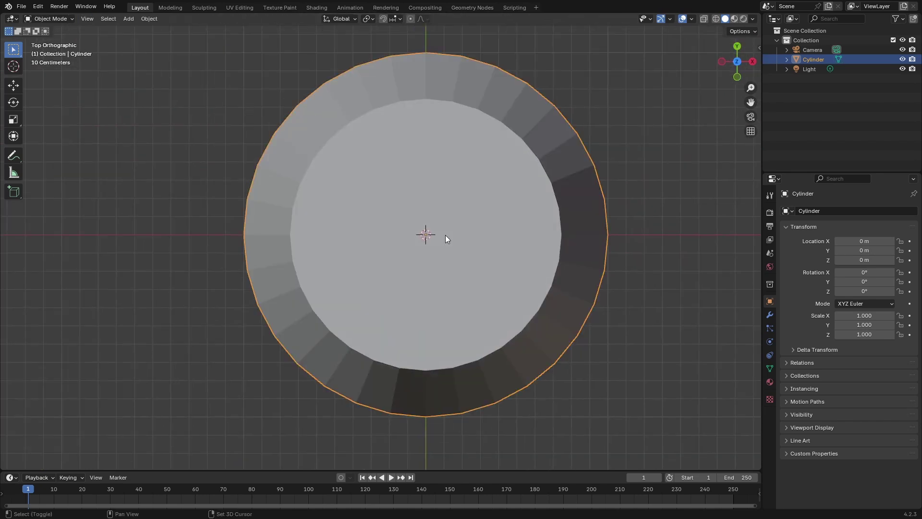
key(shift+a)
mouse_move(445, 235)
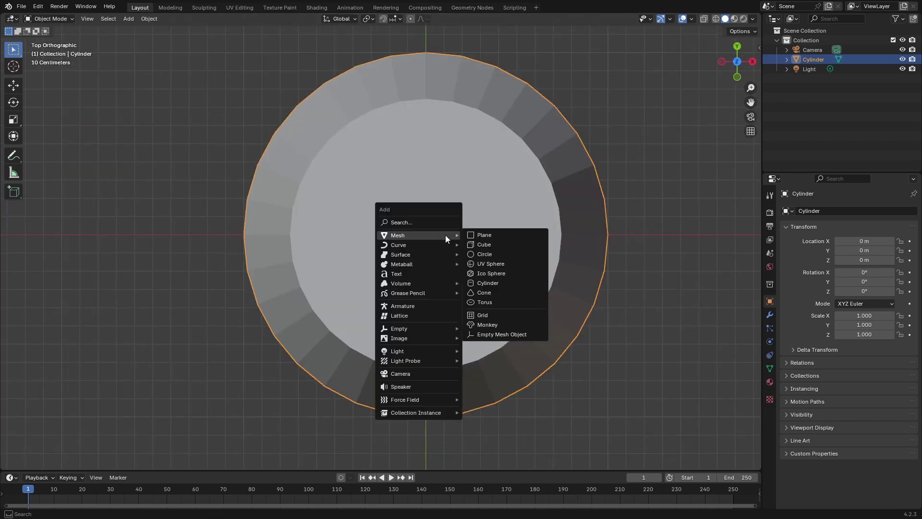
click(509, 282)
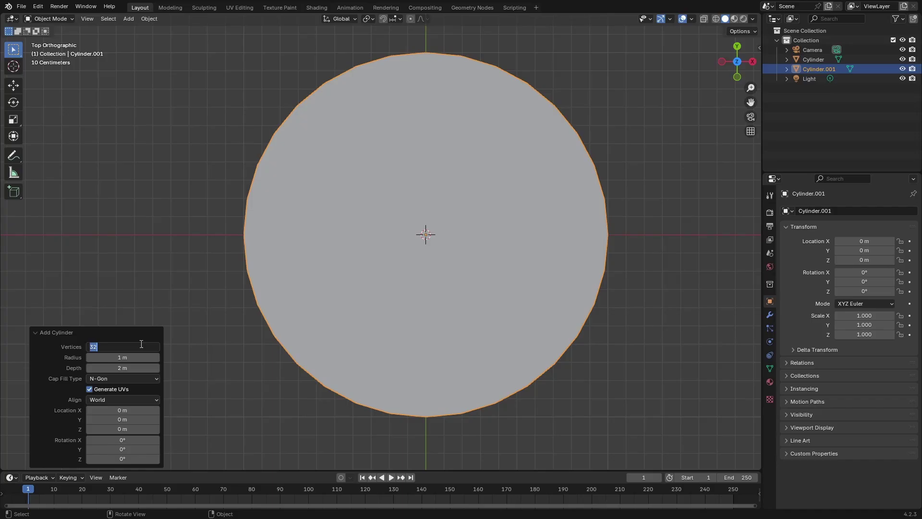
click(141, 344)
text(8)
key(Return)
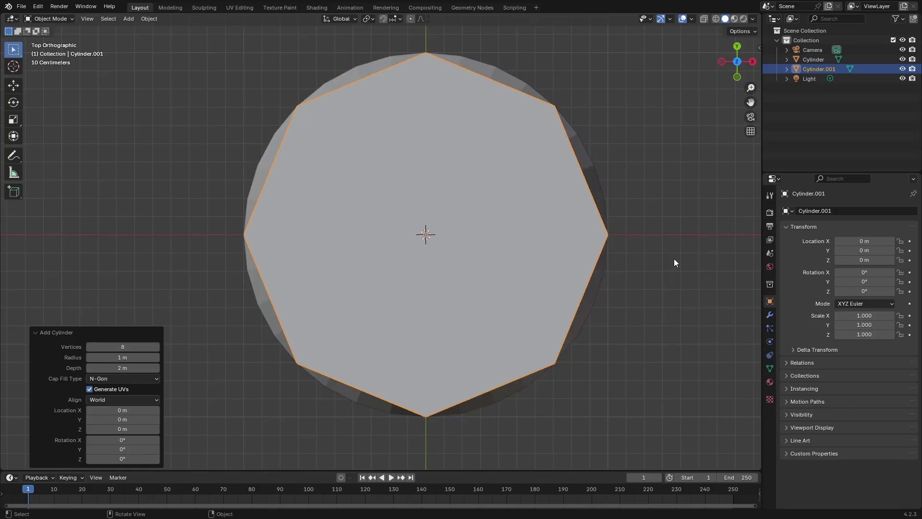
key(s)
click(491, 254)
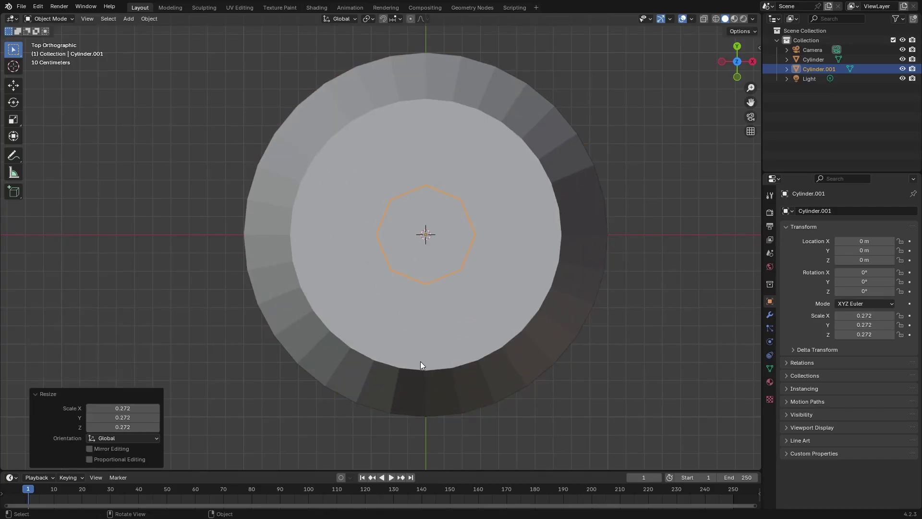
Step: Select the vertex on the large cylinder's upper outer rim that lies on the negative Y axis
key(Tab)
key(Tab)
click(428, 375)
key(Tab)
click(428, 376)
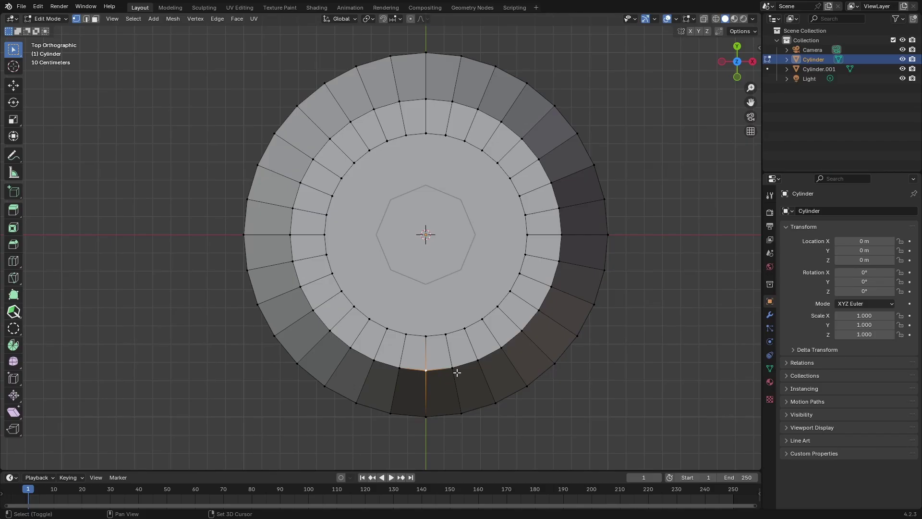
shift+middle_drag(457, 373, 451, 314)
key(shift+s)
click(462, 226)
key(shift+s)
key(Escape)
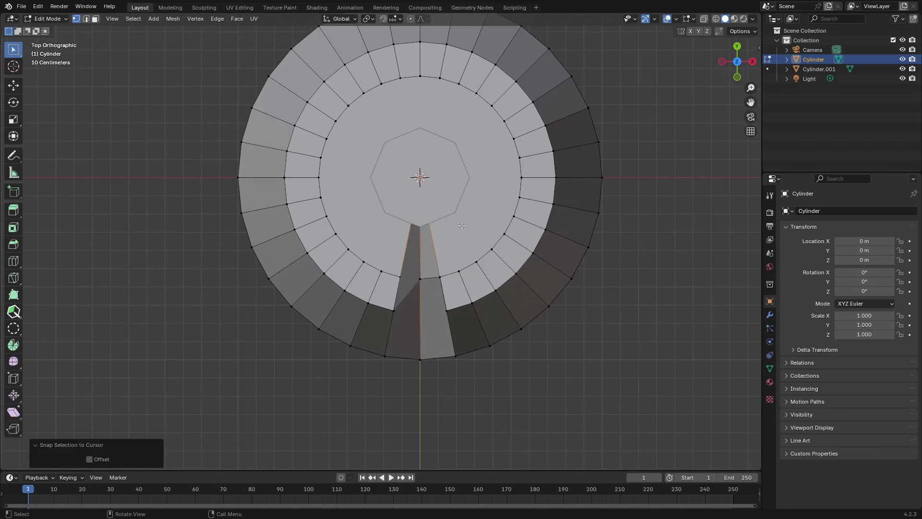
key(ctrl+z)
Step: Snap the 3D cursor to the selected rim vertex of the large cylinder
key(shift+s)
key(2)
scroll(432, 178, up, 2)
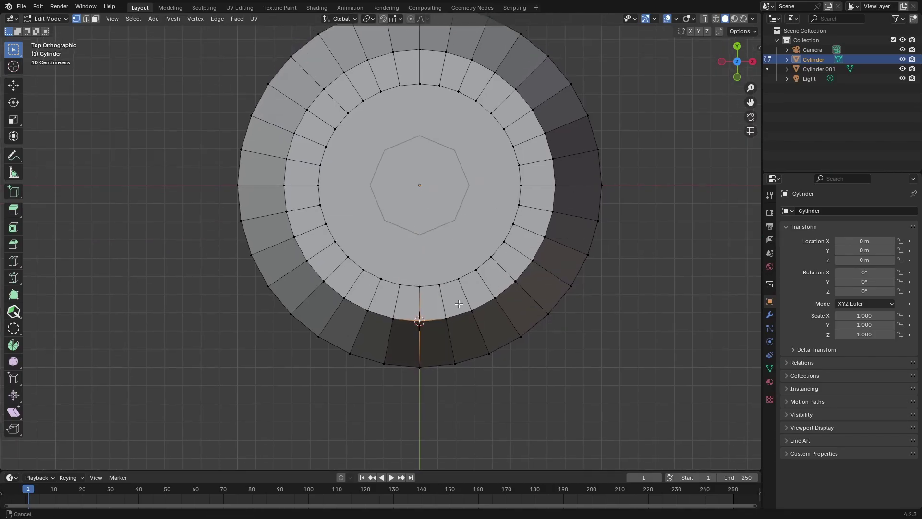
Step: Snap the eight-sided cylinder to the 3D cursor on the rim and scale it by about 0.305
key(Tab)
click(479, 256)
key(shift+s)
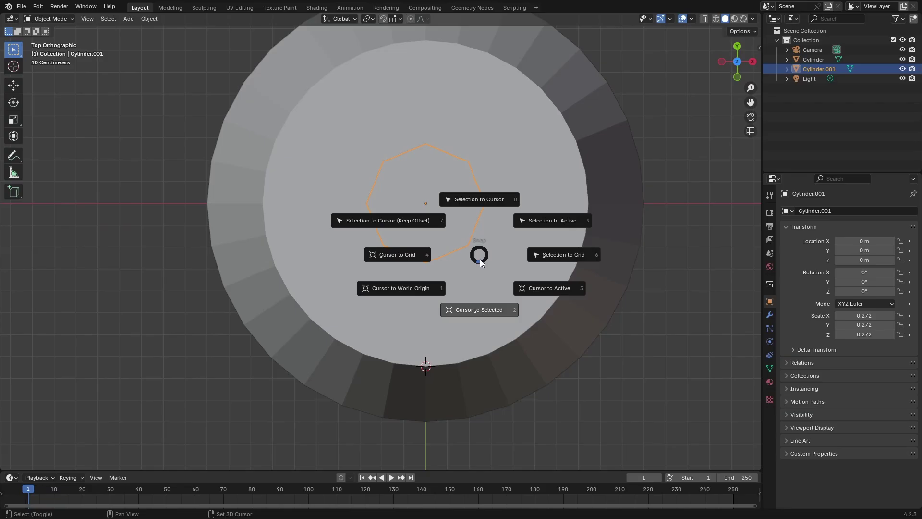
click(481, 198)
scroll(489, 308, down, 1)
shift+middle_drag(488, 311, 483, 253)
scroll(483, 254, up, 2)
key(s)
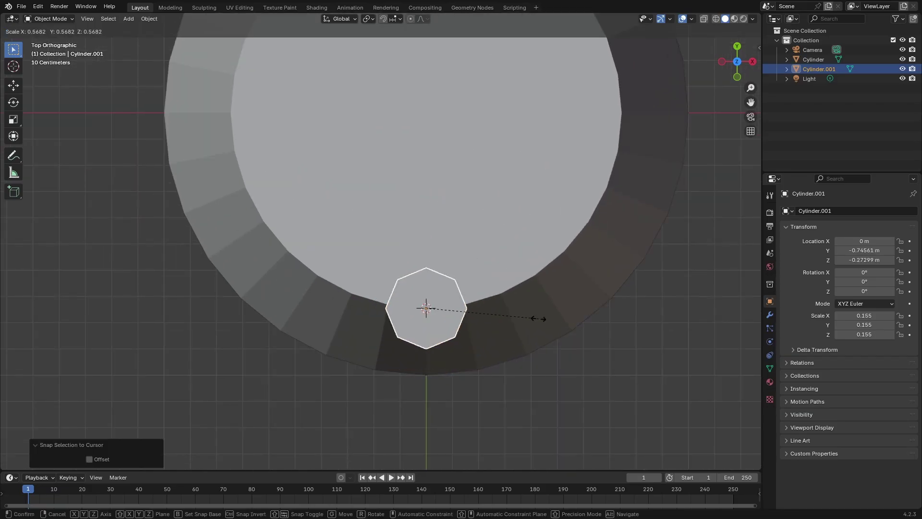
click(485, 324)
middle_drag(486, 324, 448, 284)
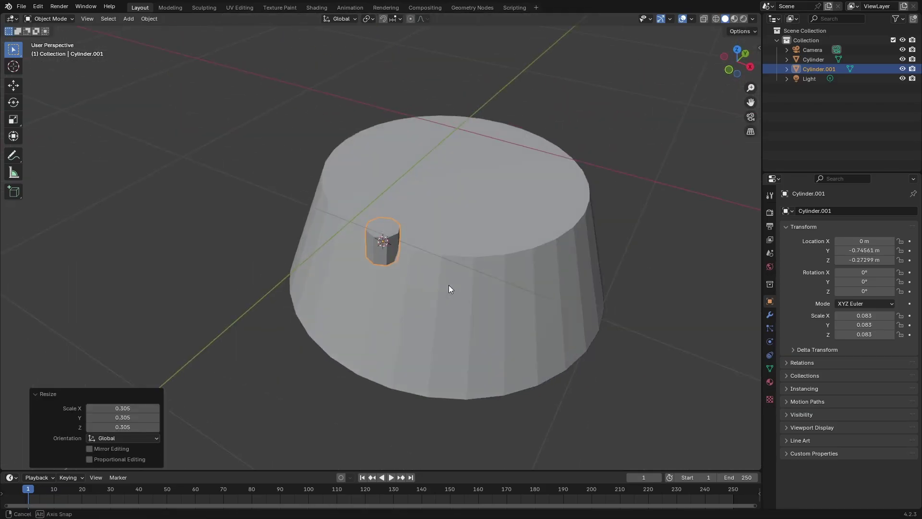
Step: Stretch the eight-sided cylinder by about 5.2 along Z and lower it about 0.308 m so it runs down the base's side
scroll(395, 253, up, 2)
middle_drag(395, 253, 429, 226)
key(s)
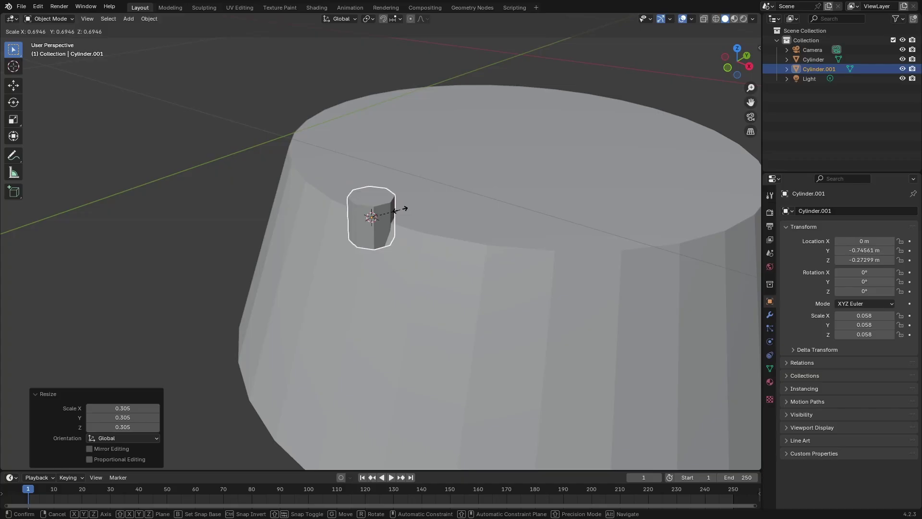
key(z)
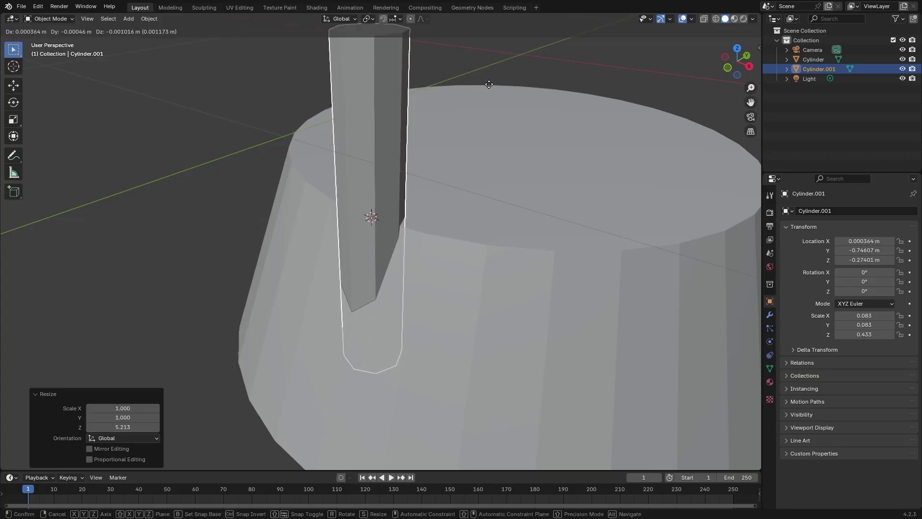
click(511, 42)
key(g)
key(z)
click(495, 177)
scroll(498, 178, down, 3)
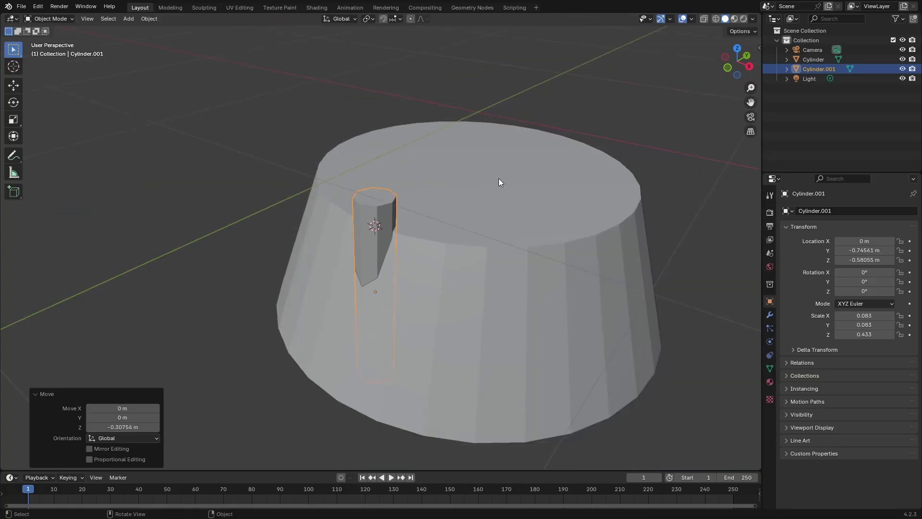
Step: Scale the bottom face of the eight-sided cylinder by about 2.58 to taper it toward the top
middle_drag(499, 178, 460, 240)
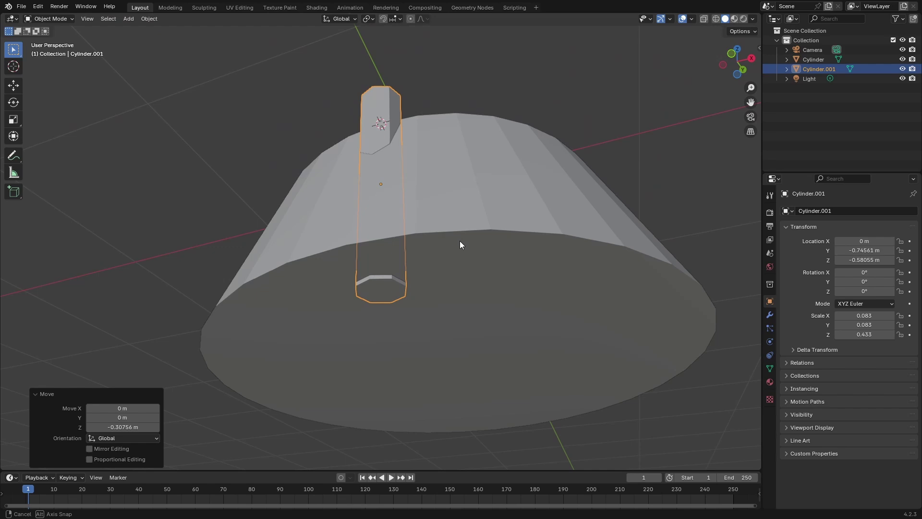
key(Tab)
key(3)
click(376, 289)
middle_drag(375, 290, 544, 255)
key(s)
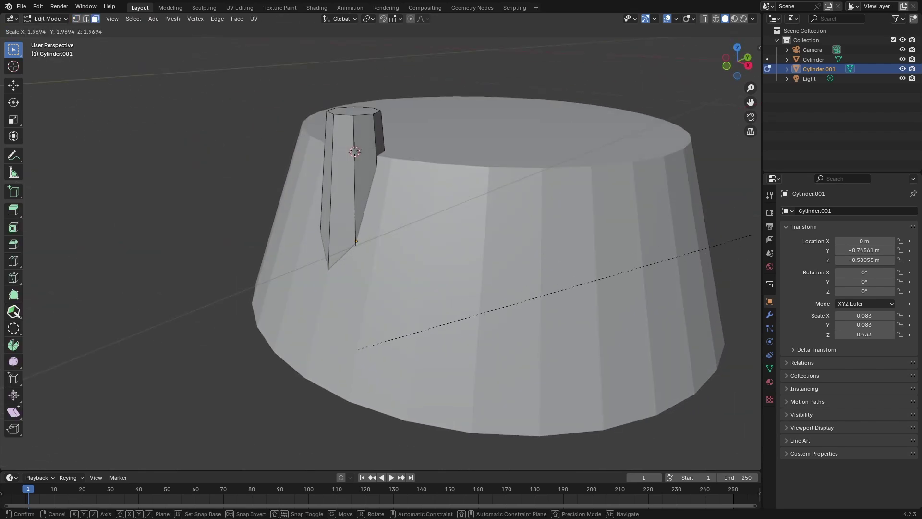
click(117, 207)
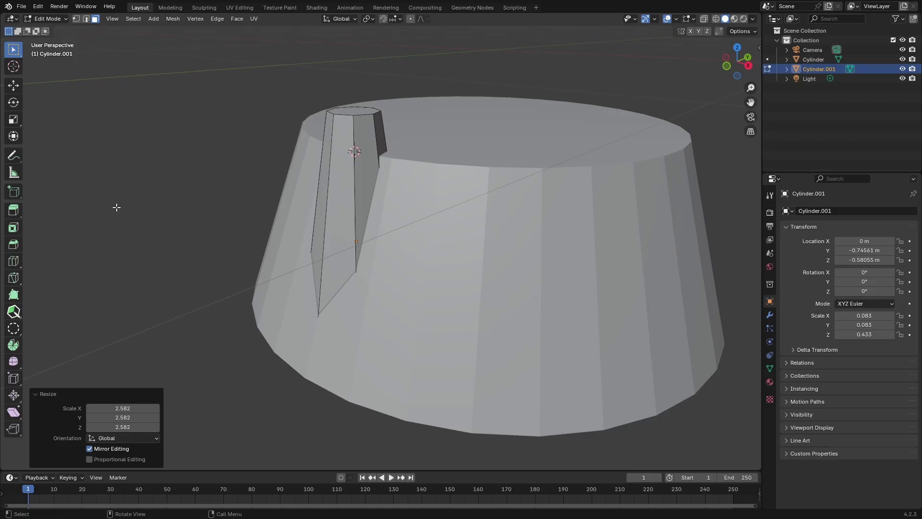
Step: Raise the eight-sided post's bottom face about 0.118 m along Z, scale it by about 0.938, and return to object mode
scroll(117, 197, down, 3)
mouse_move(456, 277)
middle_down()
mouse_move(462, 239)
mouse_move(445, 265)
middle_up()
key(g)
key(z)
click(461, 249)
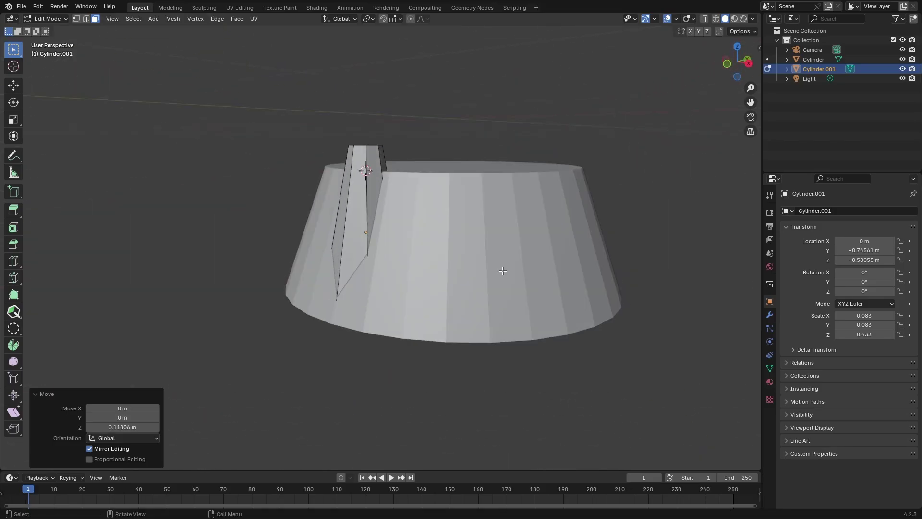
key(s)
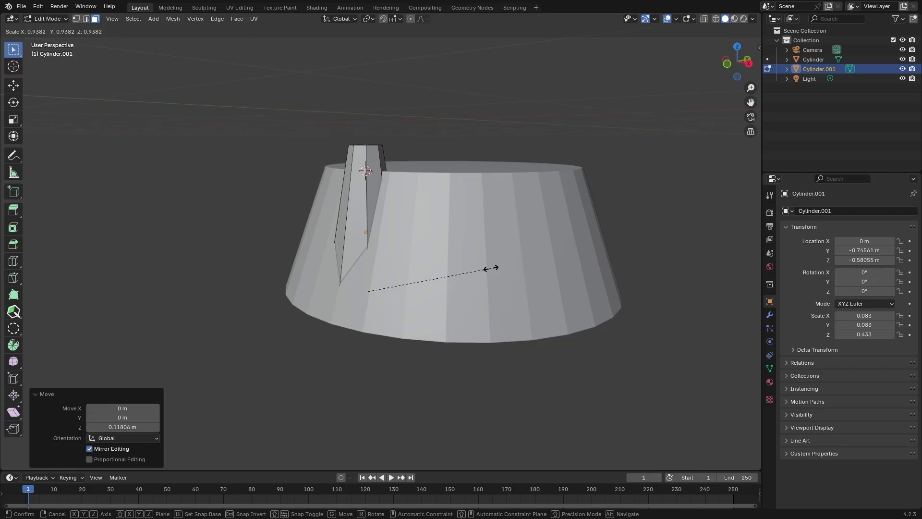
click(490, 268)
middle_drag(490, 268, 422, 258)
scroll(457, 261, up, 4)
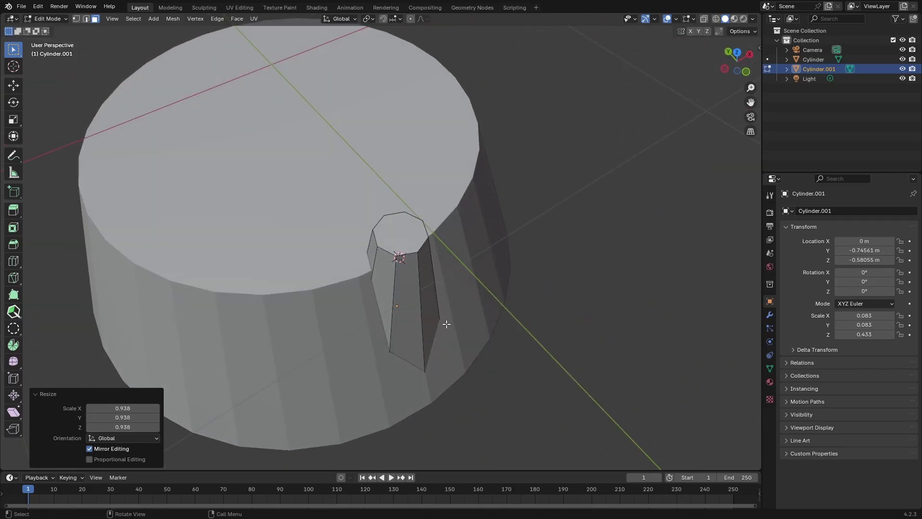
key(Tab)
Step: Examine how the tapered post sits on the large cylinder's rim and edges from the side and from above
click(492, 280)
scroll(495, 284, down, 2)
middle_drag(496, 286, 386, 294)
key(grave)
key(Escape)
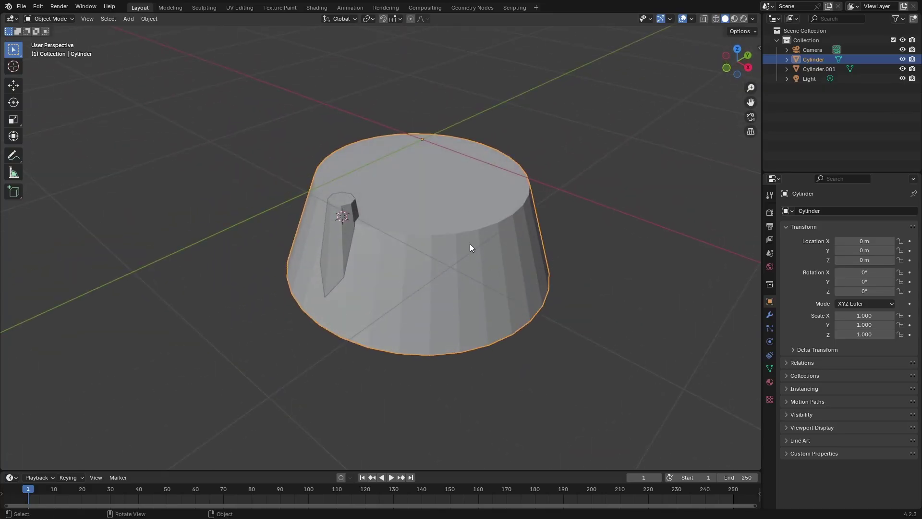
middle_drag(470, 247, 501, 297)
key(Tab)
key(KP_7)
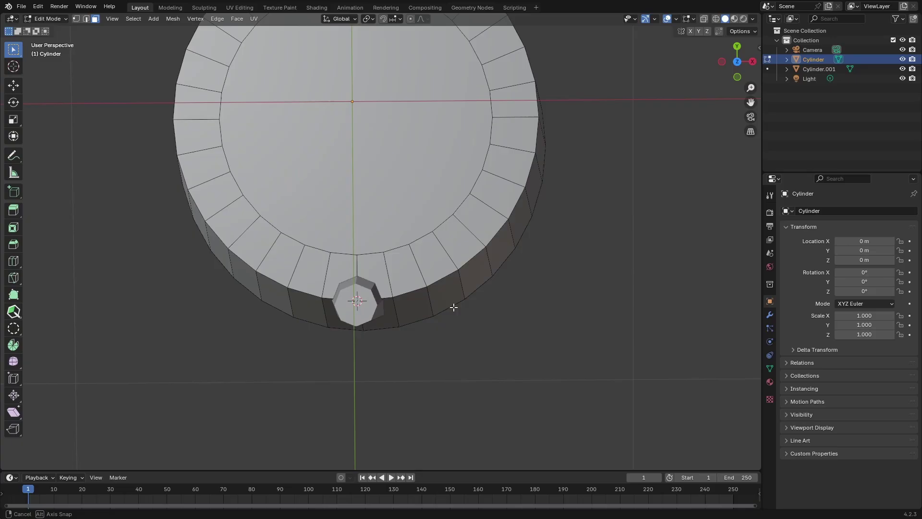
key(Tab)
Step: In top orthographic wireframe view, shift the eight-sided post about 0.008 m along Y toward the base's centre
click(368, 313)
key(KP_5)
key(z)
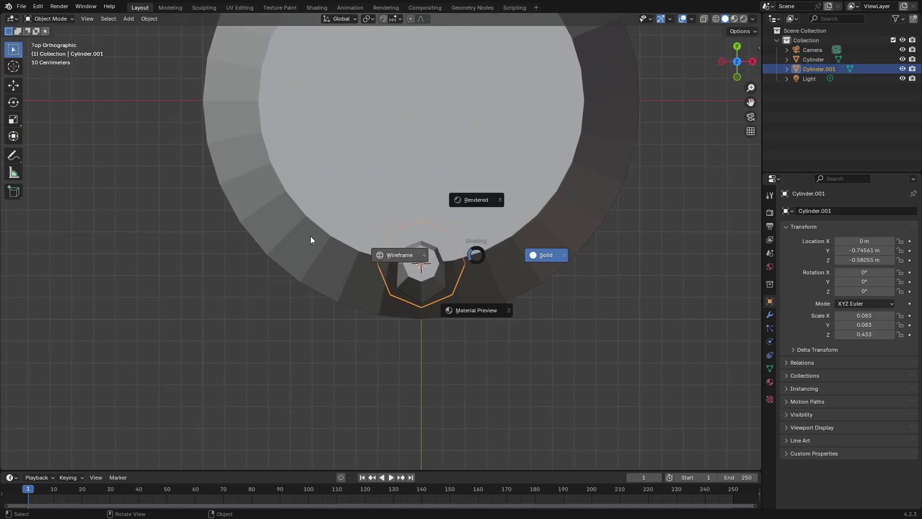
click(311, 240)
scroll(421, 267, up, 8)
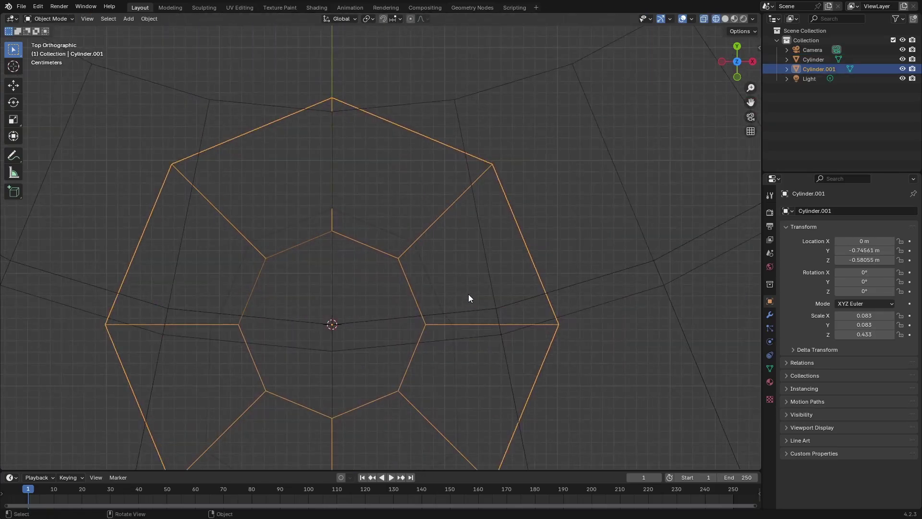
shift+middle_drag(471, 322, 471, 287)
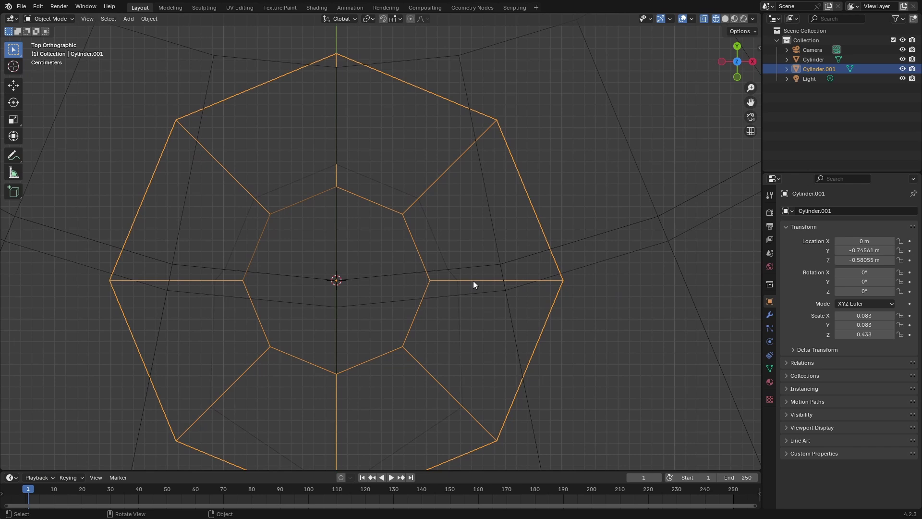
key(g)
key(y)
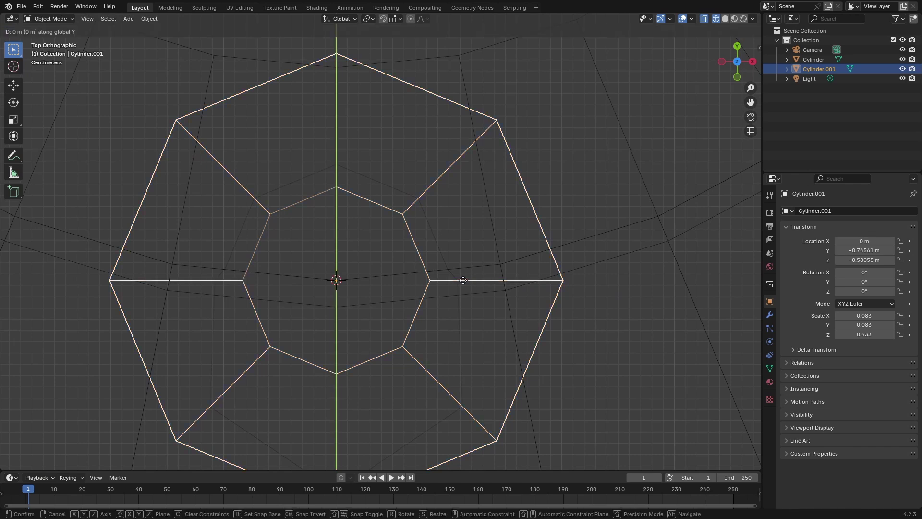
click(514, 272)
scroll(512, 275, down, 5)
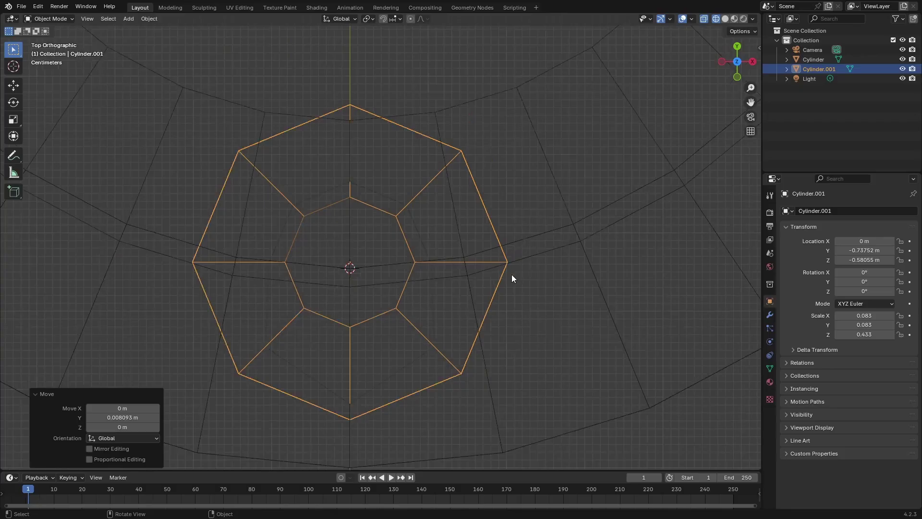
Step: Switch back to solid shading and select the large tapered base cylinder
key(shift+z)
middle_drag(455, 266, 315, 286)
click(315, 286)
key(Tab)
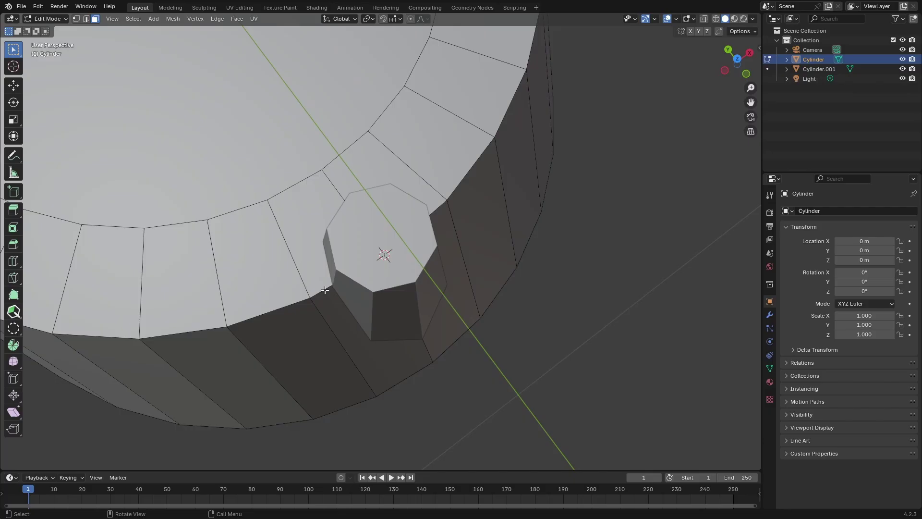
middle_drag(396, 318, 508, 341)
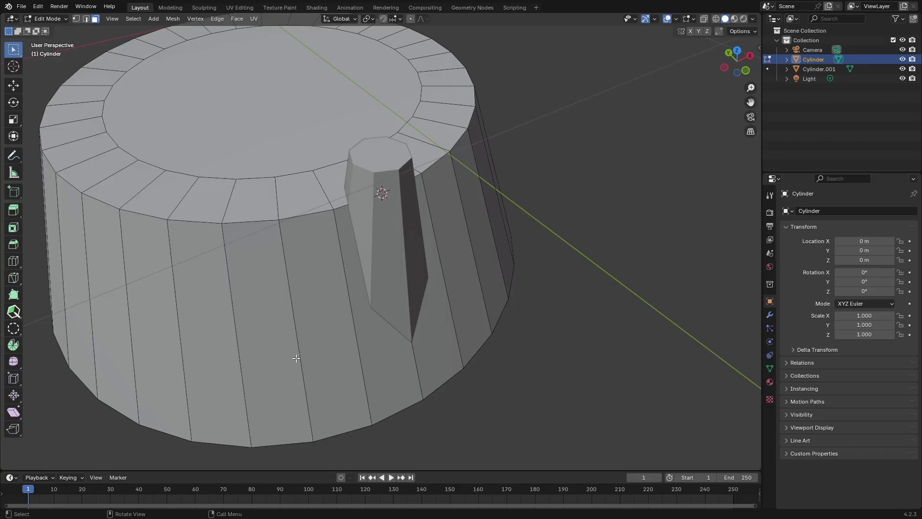
key(ctrl+r)
key(Escape)
middle_drag(384, 360, 440, 310)
key(Tab)
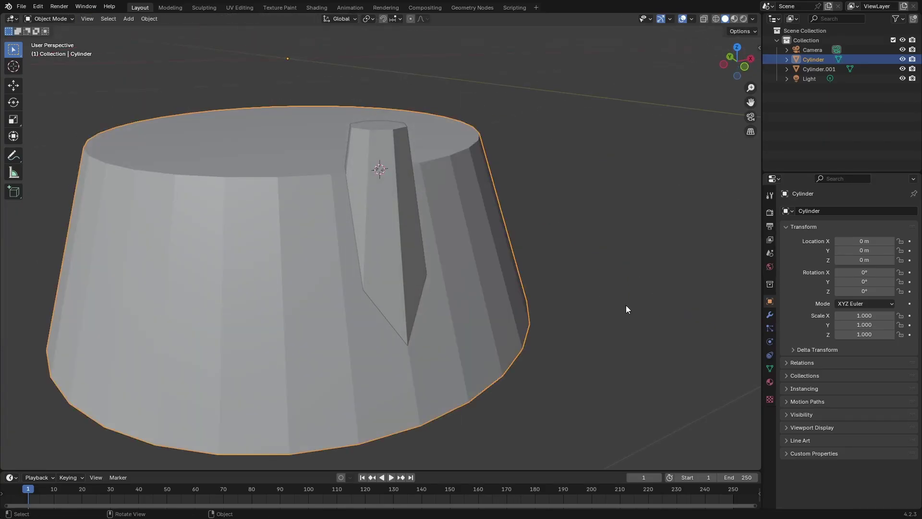
Step: Add a Boolean modifier to the large base cylinder with the eight-sided post as its operand object
click(626, 305)
middle_drag(626, 305, 379, 342)
click(769, 314)
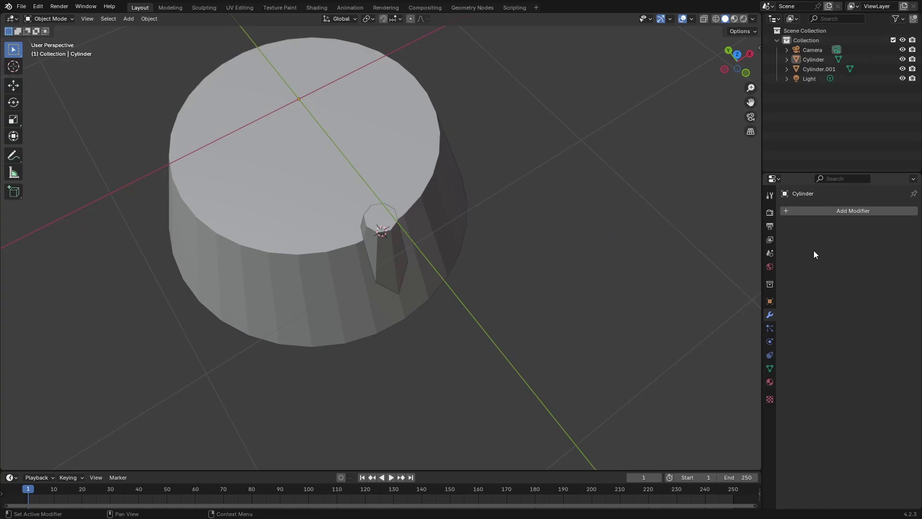
click(839, 210)
text(boo)
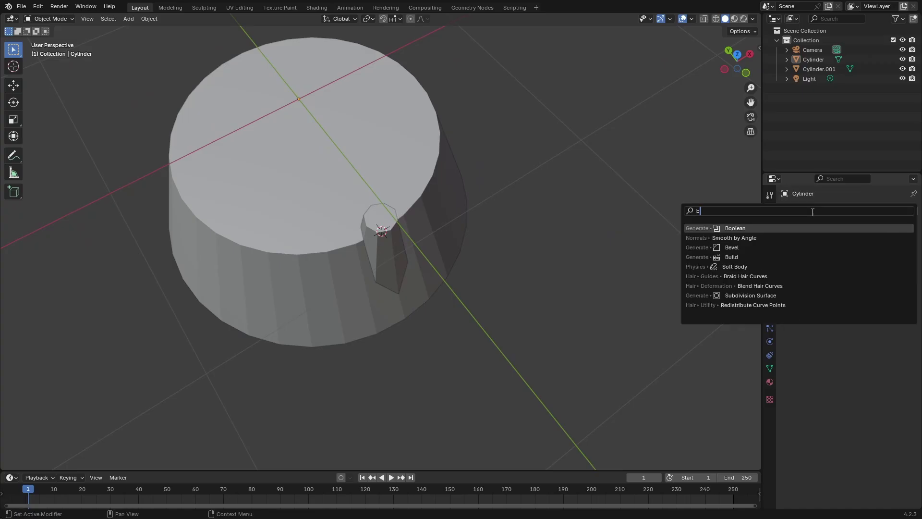
click(787, 227)
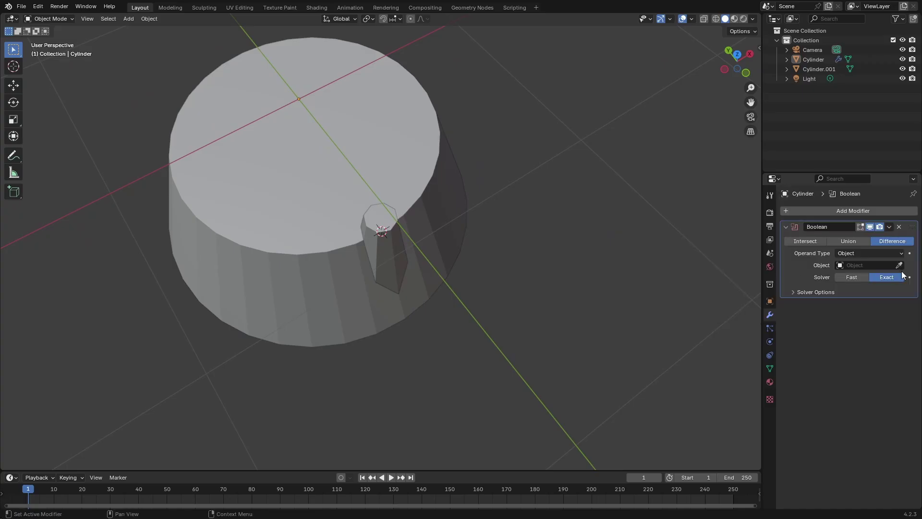
click(387, 219)
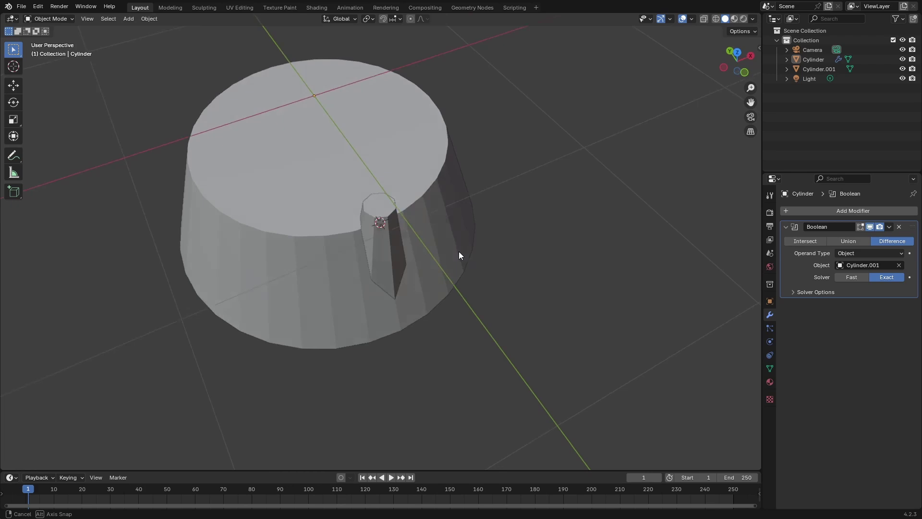
Step: Set the Boolean to Union, hide the separate eight-sided post, and apply the modifier to the base
scroll(459, 251, up, 3)
click(848, 241)
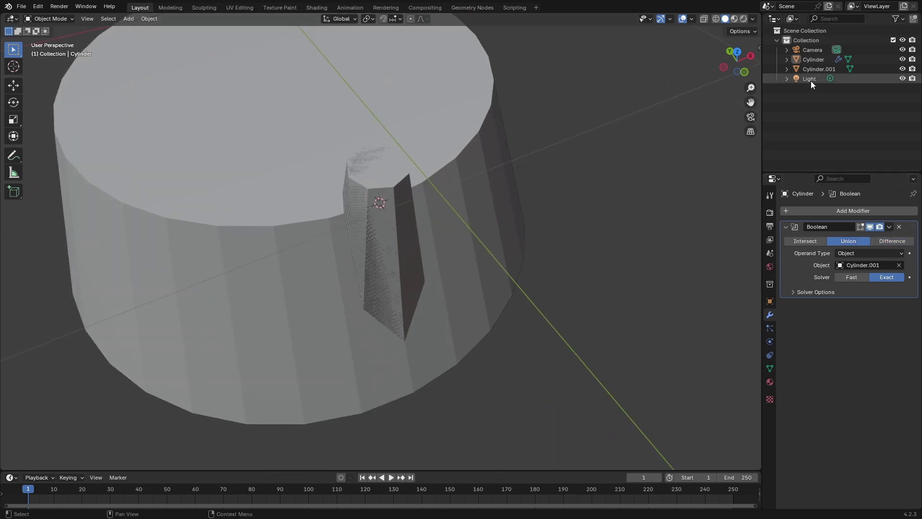
click(902, 69)
key(ctrl+a)
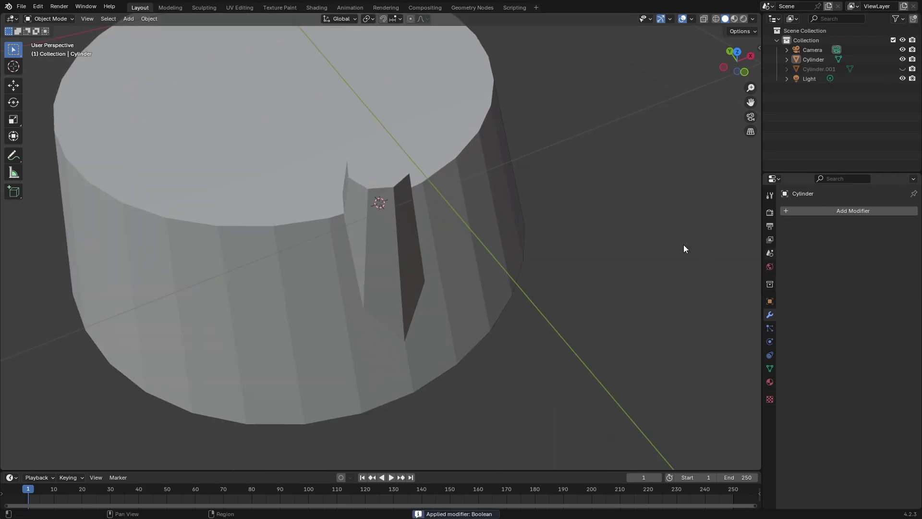
Step: In edit mode, add a horizontal loop cut around the base's lower wall, slid by a factor of about 0.452
key(Tab)
scroll(490, 221, up, 4)
scroll(465, 219, down, 4)
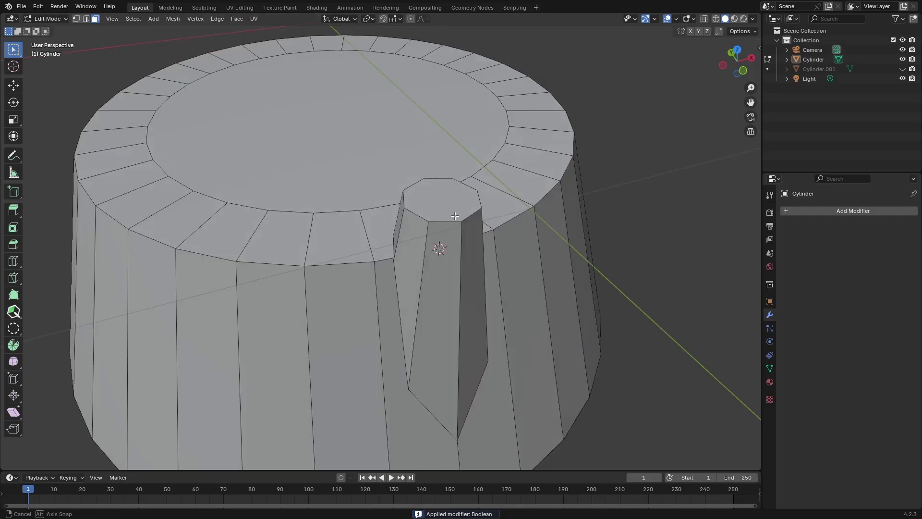
middle_drag(465, 219, 308, 321)
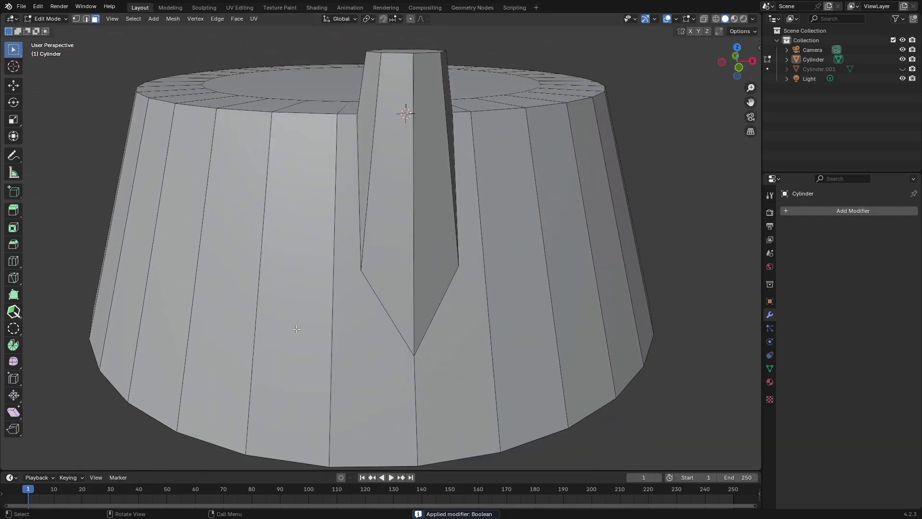
key(ctrl+r)
click(337, 325)
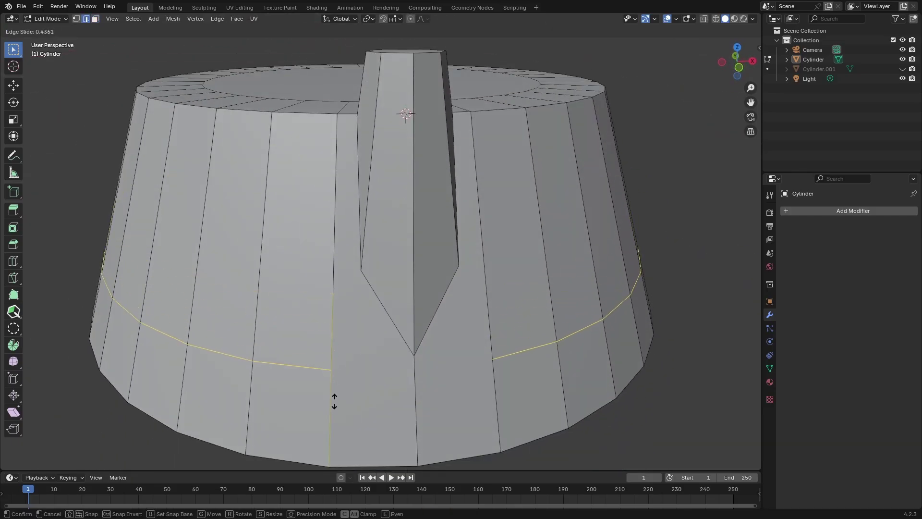
click(340, 366)
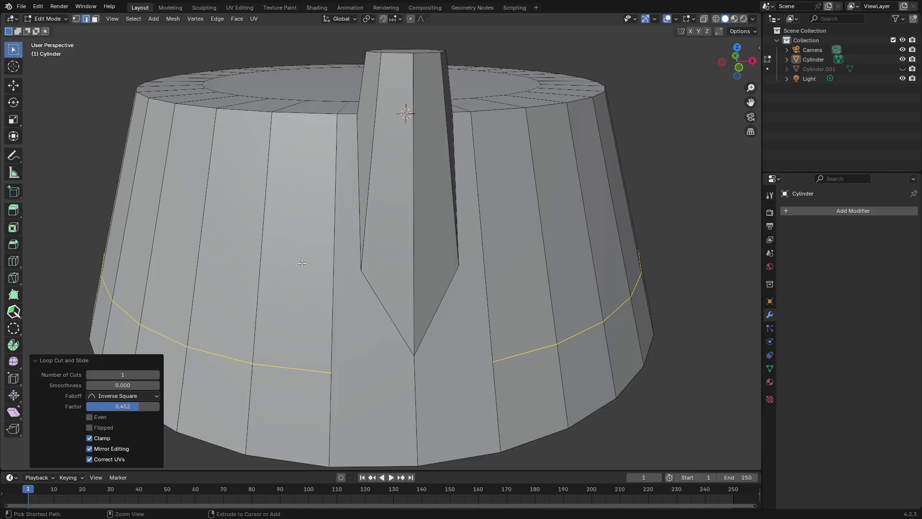
Step: Add a loop cut around the base's upper wall level with the post's lower side corners, at a factor of about 0.182
key(ctrl+r)
click(335, 261)
click(337, 278)
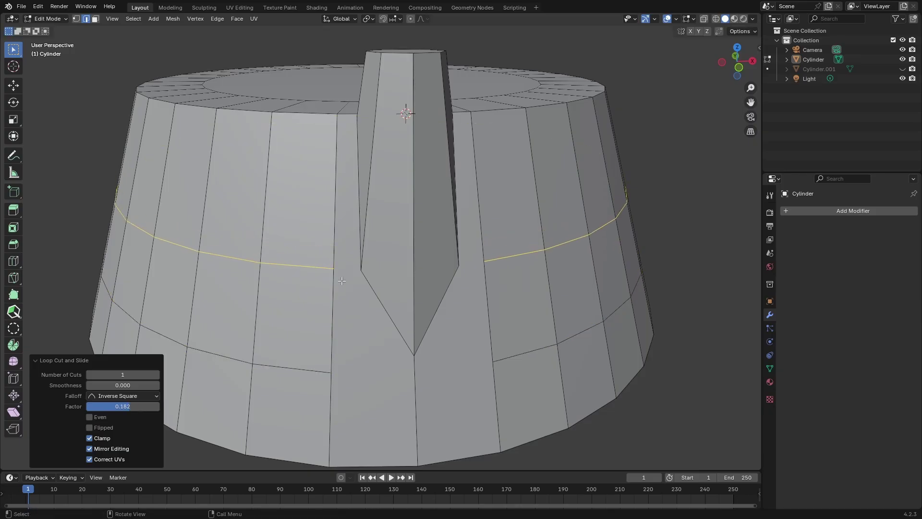
Step: Add two concentric loop cuts to the ring of faces on the base's top, keeping the second one centred with factor 0
shift+middle_drag(338, 226, 495, 338)
scroll(417, 312, up, 2)
scroll(417, 307, up, 1)
key(ctrl+r)
click(453, 270)
click(474, 279)
key(ctrl+r)
click(402, 278)
right_click(404, 280)
Step: In vertex mode, connect the ends of the top ring's loops to the neighbouring corners of the post
scroll(408, 286, down, 2)
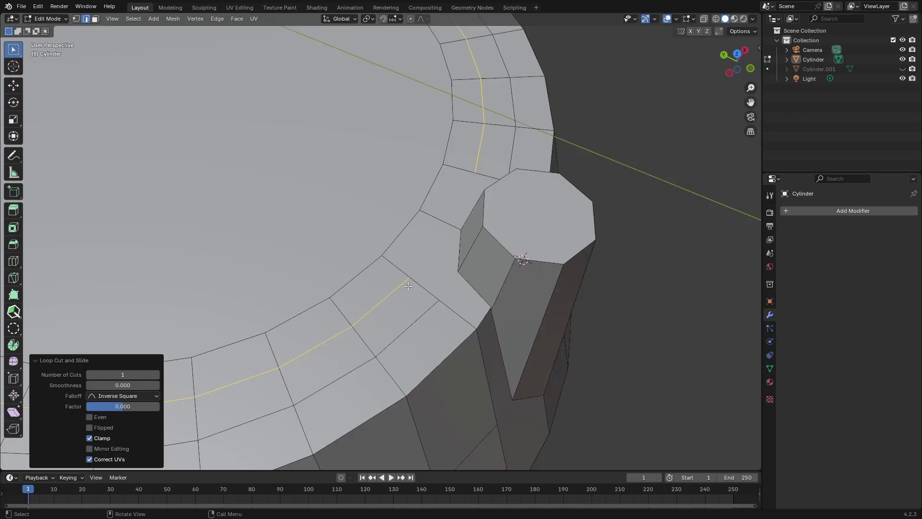
middle_drag(408, 286, 431, 261)
key(1)
shift+click(431, 261)
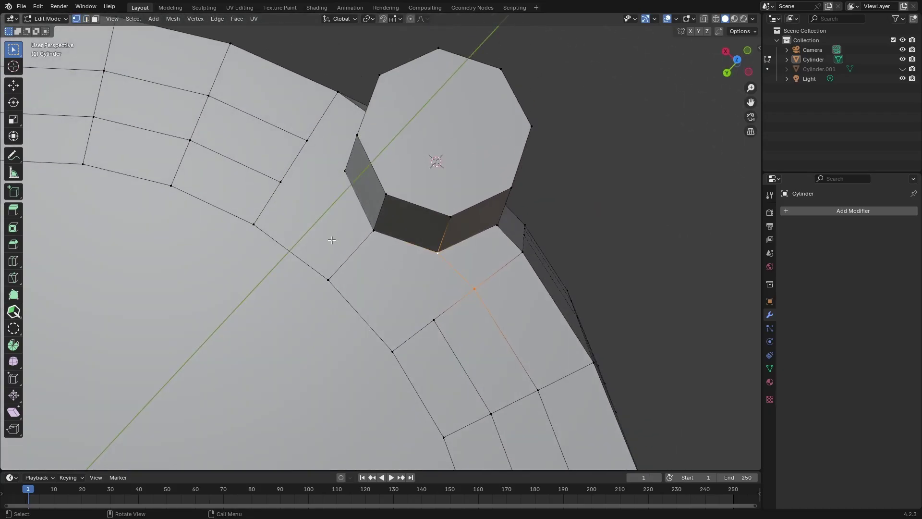
middle_drag(331, 239, 317, 212)
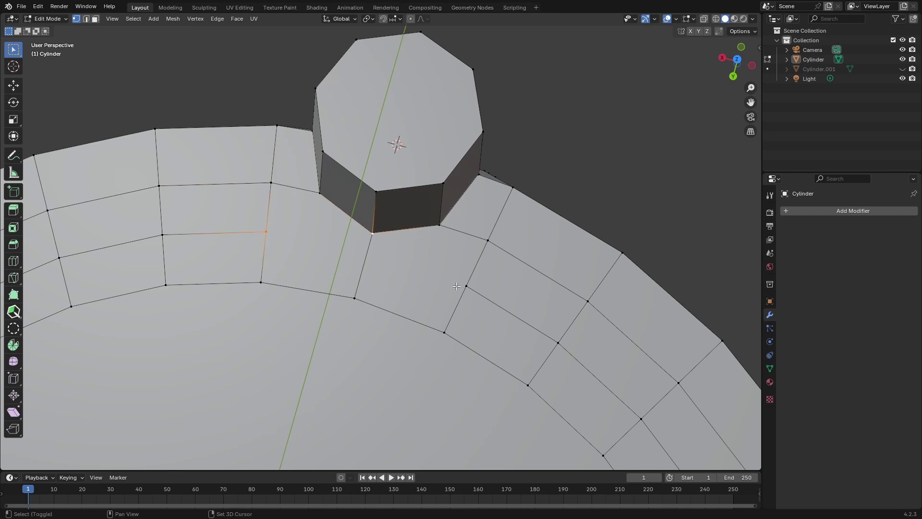
middle_drag(490, 304, 429, 350)
Step: Knife-cut a V-shaped edge below the post's lower tip, joining the two ends of the lower wall loop
key(k)
shift+middle_drag(348, 392, 303, 309)
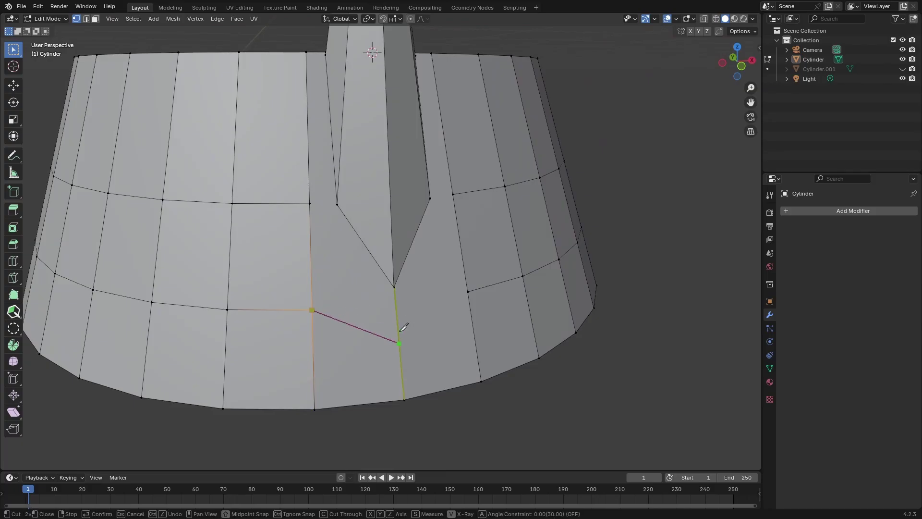
key(Return)
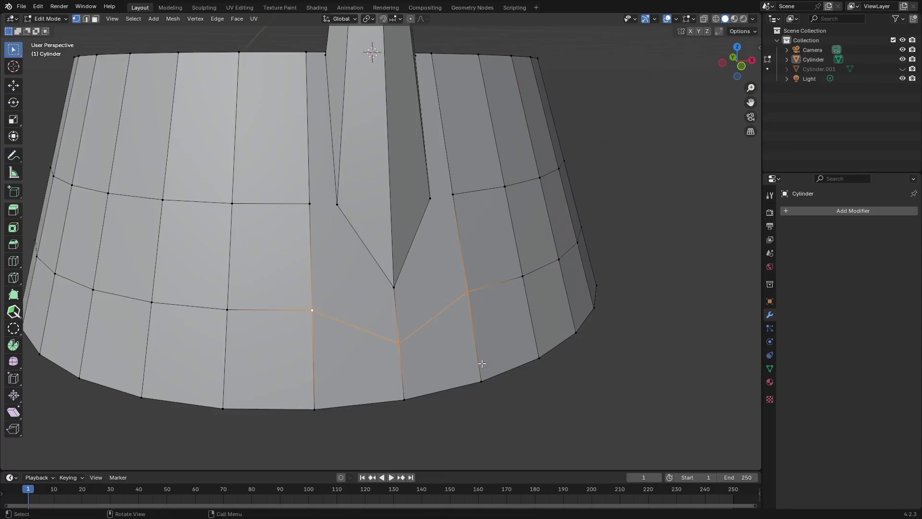
Step: Add a supporting loop cut close to the base's bottom edge, slid by a factor of about 0.799
key(ctrl+r)
click(484, 349)
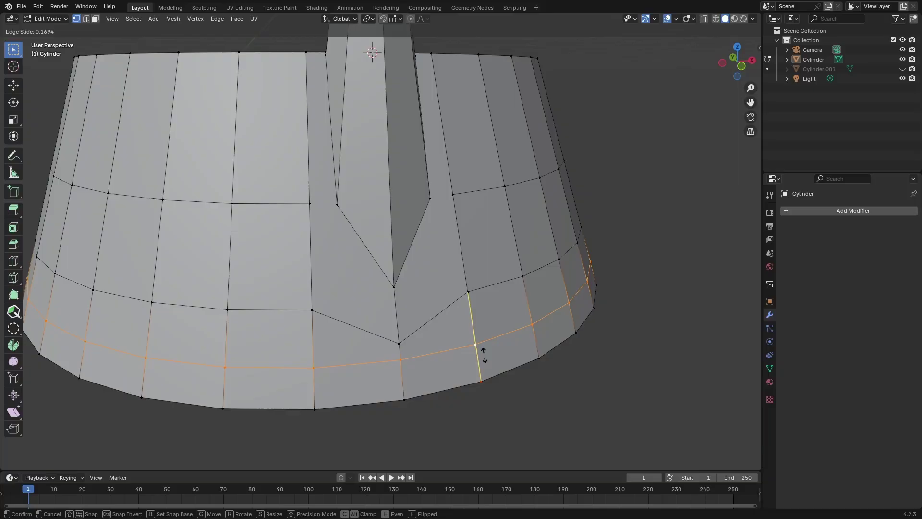
click(496, 382)
scroll(477, 362, down, 1)
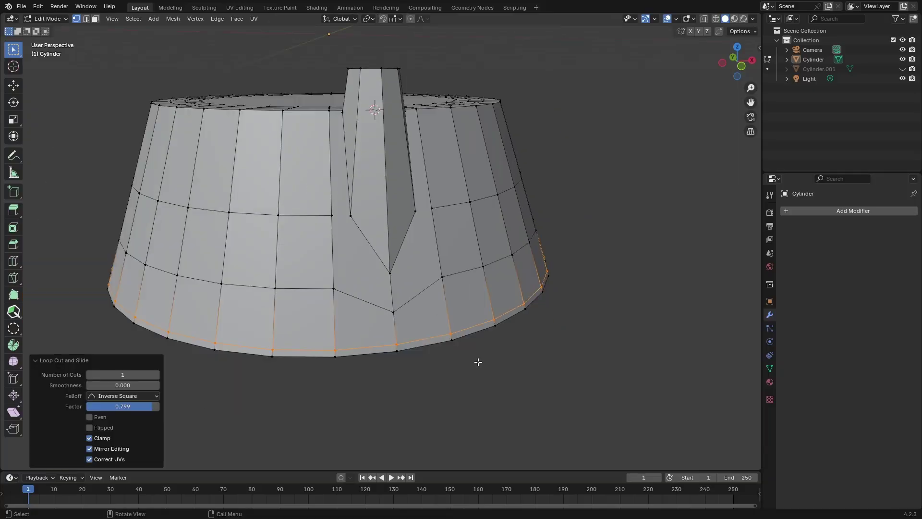
Step: Connect the ends of the upper wall loop to the post's lower side corners on both sides
middle_drag(477, 363, 484, 370)
scroll(480, 367, up, 1)
middle_drag(441, 339, 386, 336)
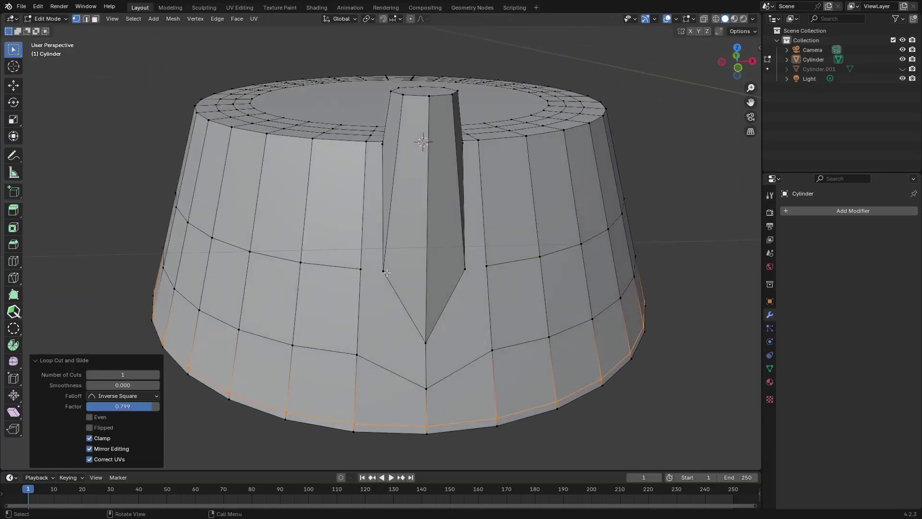
click(374, 275)
scroll(371, 277, up, 2)
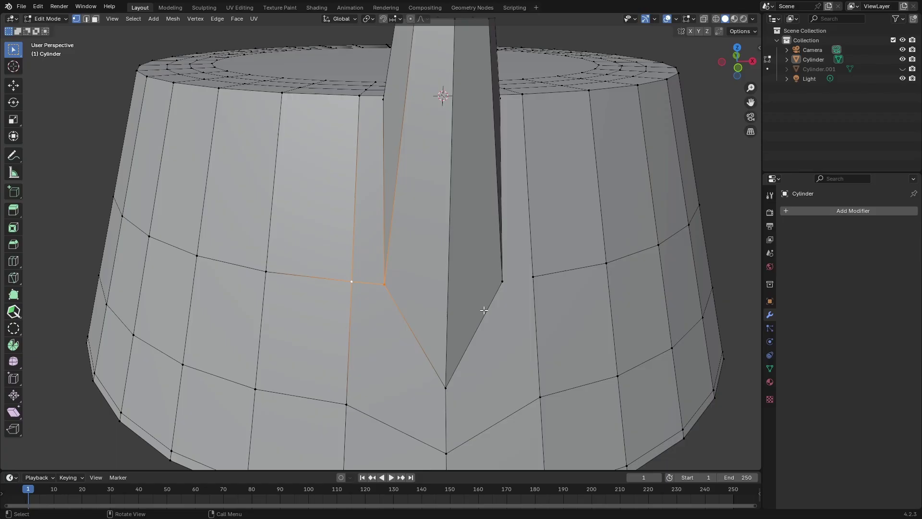
middle_drag(484, 311, 515, 313)
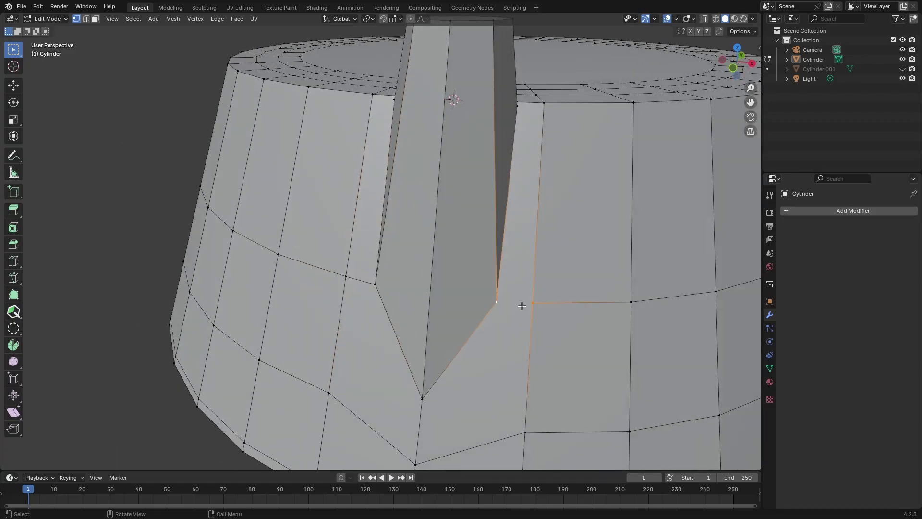
Step: Merge the nearly coincident vertices where the post's side edges meet the base's top rim
middle_drag(497, 253, 477, 319)
shift+middle_drag(522, 271, 459, 274)
scroll(446, 280, up, 5)
scroll(416, 249, down, 3)
middle_drag(416, 249, 325, 125)
scroll(422, 185, up, 2)
click(449, 114)
scroll(442, 153, down, 2)
scroll(426, 179, up, 3)
scroll(433, 207, up, 2)
key(1)
click(456, 224)
key(m)
click(475, 240)
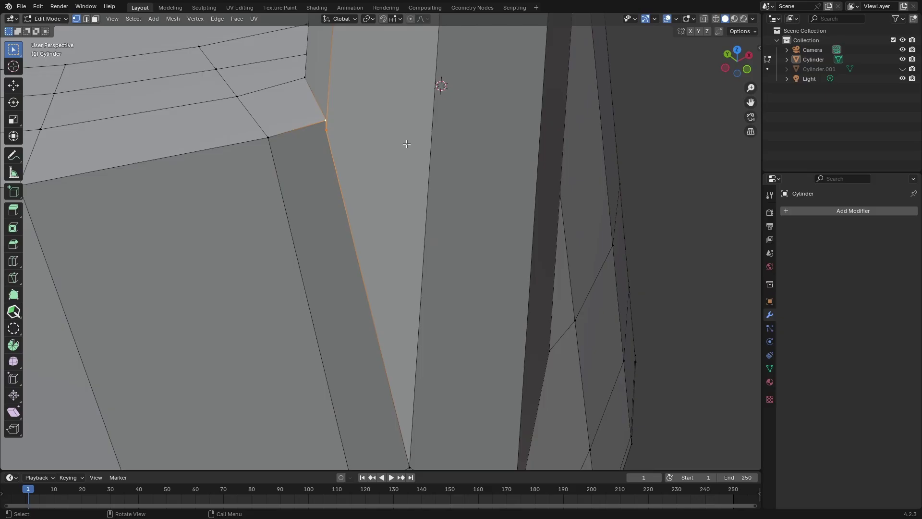
Step: Inset the post's top face by about 0.0152 m and inset it again by about 0.0272 m
scroll(407, 144, down, 3)
middle_drag(452, 183, 410, 268)
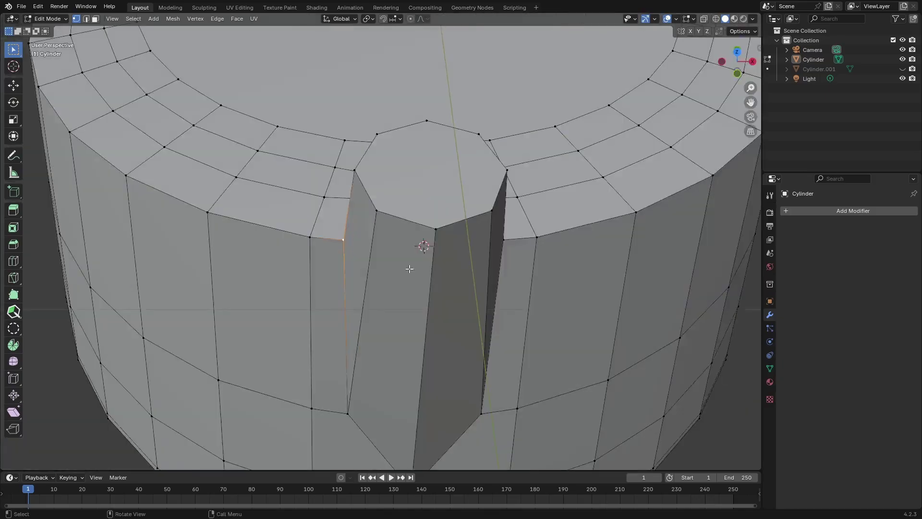
click(434, 177)
key(i)
click(569, 214)
key(i)
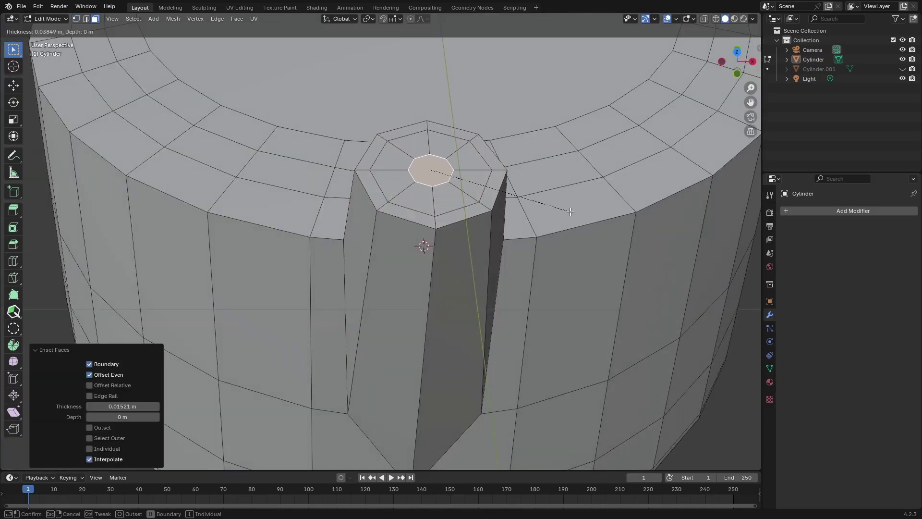
click(566, 211)
Step: Extrude the inner face about 0.023 m down into the post and inset the hole's floor by about 0.0066 m
key(e)
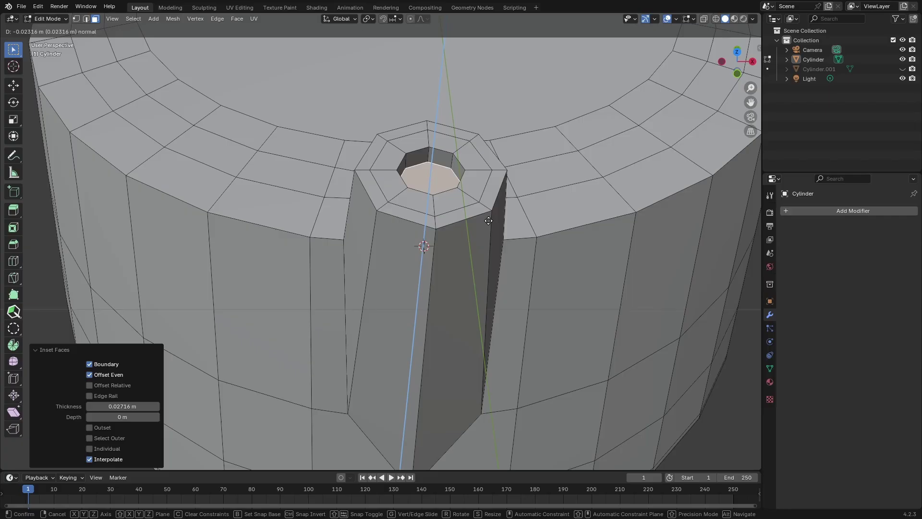
click(488, 221)
key(i)
click(561, 192)
Step: Scale the outer inset loop on the post's top by about 1.096 and edge-slide it closer to the outer edge
scroll(504, 209, up, 1)
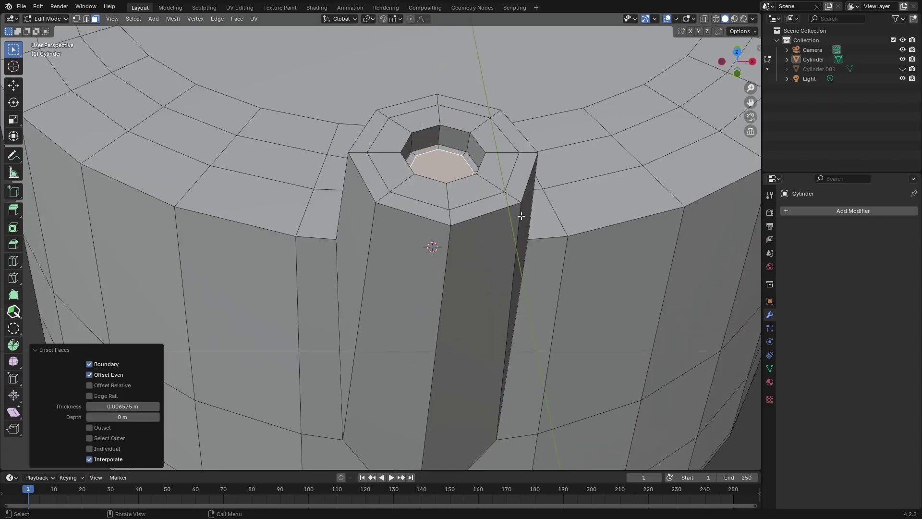
key(2)
key(s)
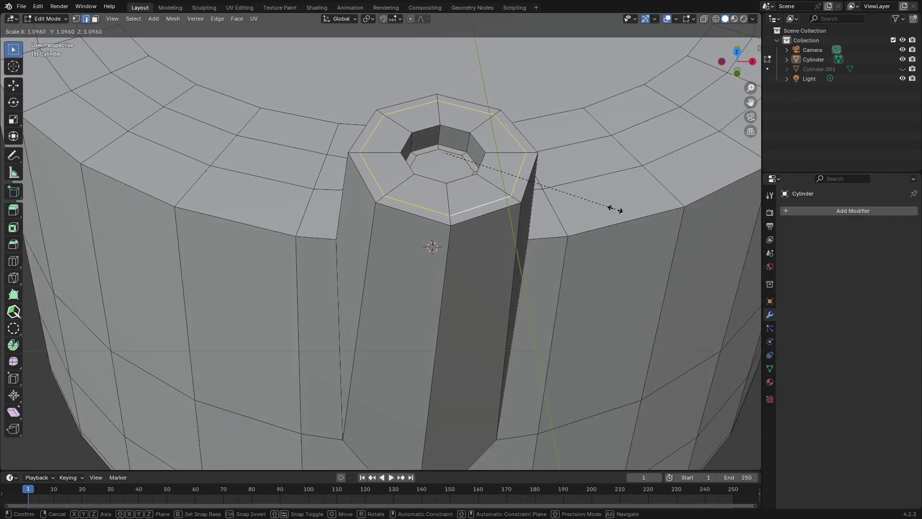
click(615, 208)
key(g)
key(g)
click(455, 232)
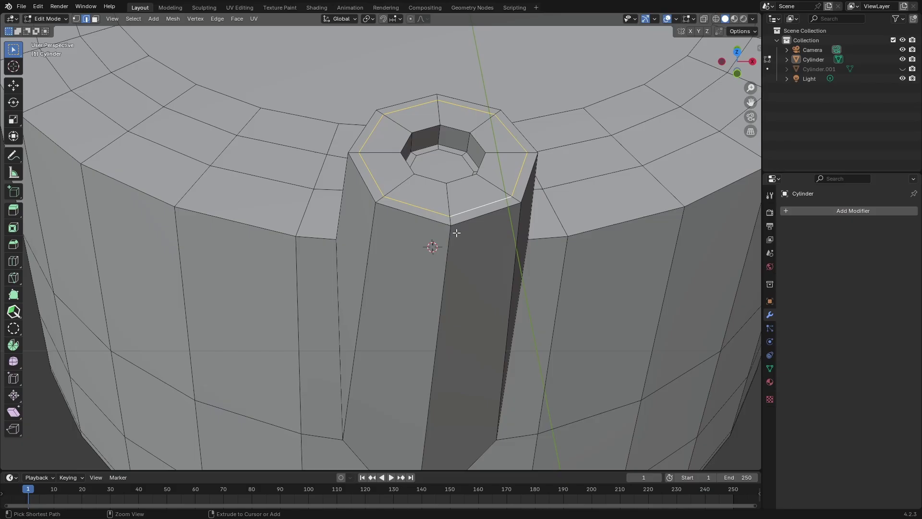
Step: Select the whole mesh and merge its vertices by distance at 0.0001 m
key(a)
scroll(493, 277, down, 4)
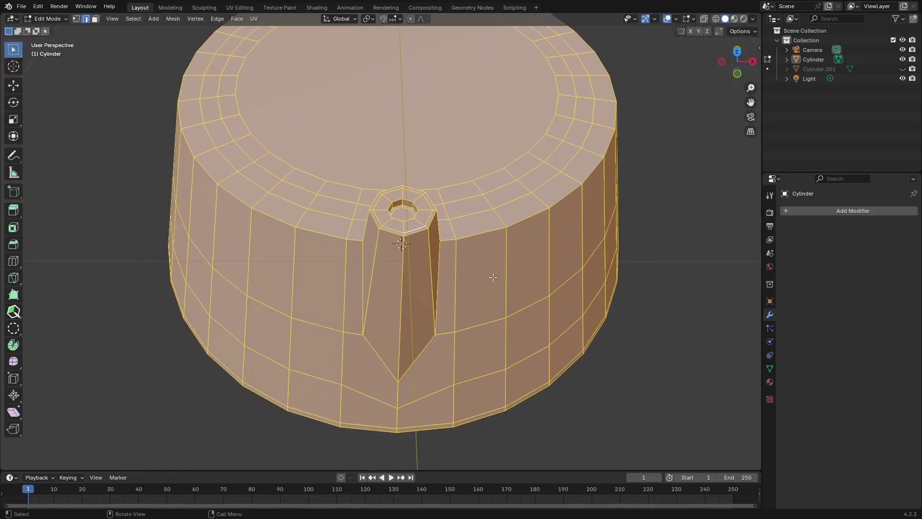
key(m)
click(489, 309)
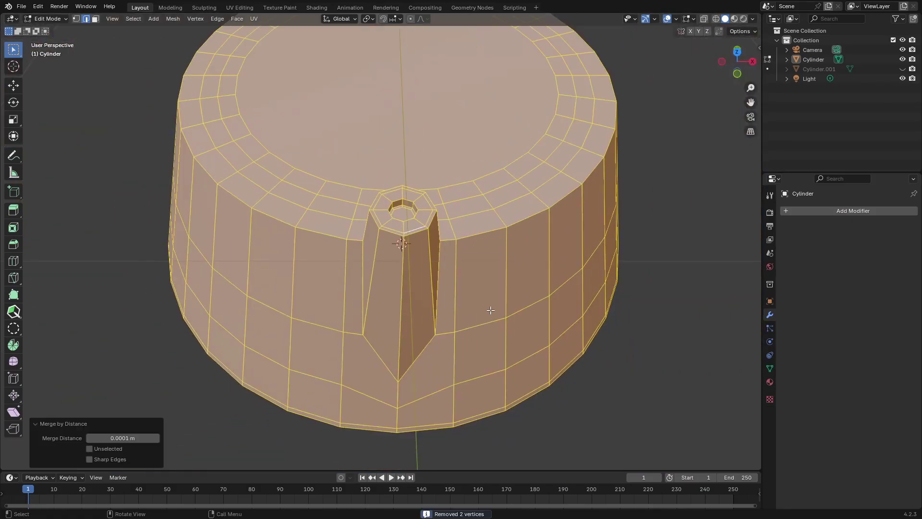
Step: Add a centred loop cut around the post's side faces with a slide factor of 0
scroll(441, 267, up, 5)
key(ctrl+r)
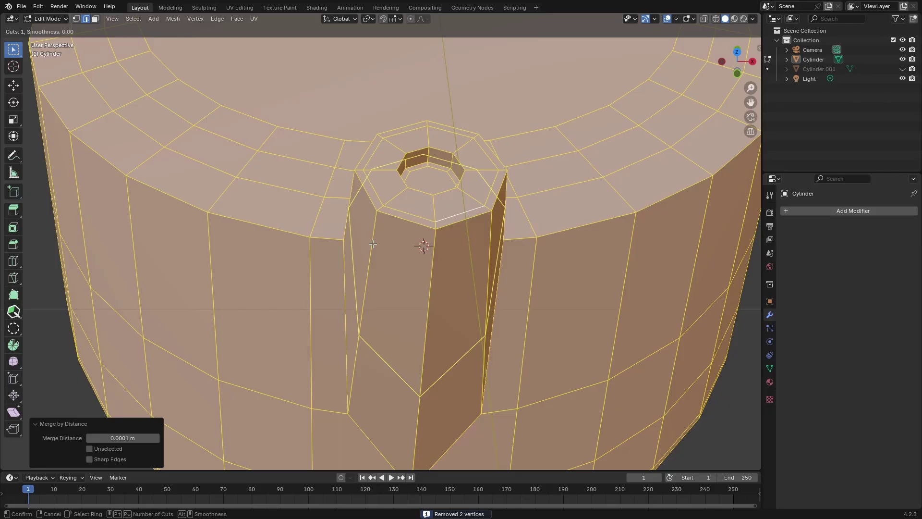
click(374, 244)
right_click(372, 243)
middle_drag(422, 259, 532, 249)
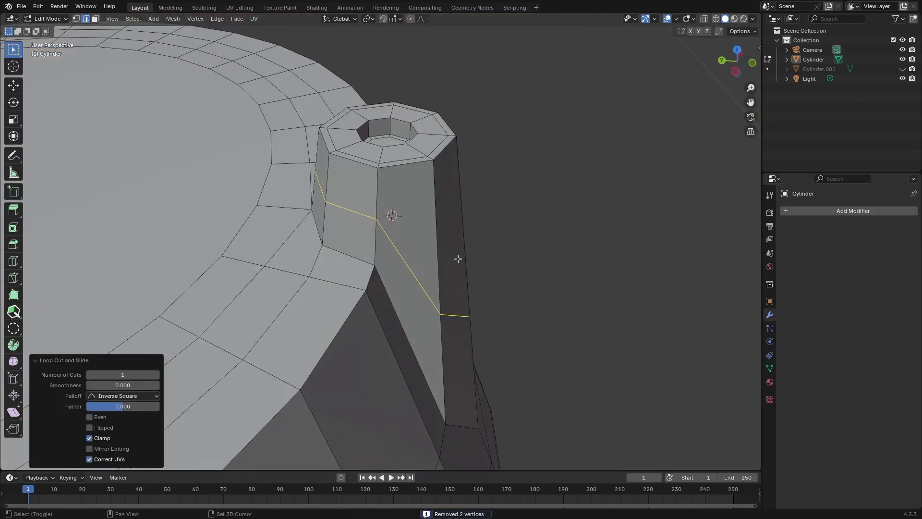
Step: Edge-slide the new loop up the post's sides to a factor of about 0.86, close to the top rim
shift+middle_drag(457, 260, 471, 297)
scroll(379, 220, up, 1)
key(g)
key(g)
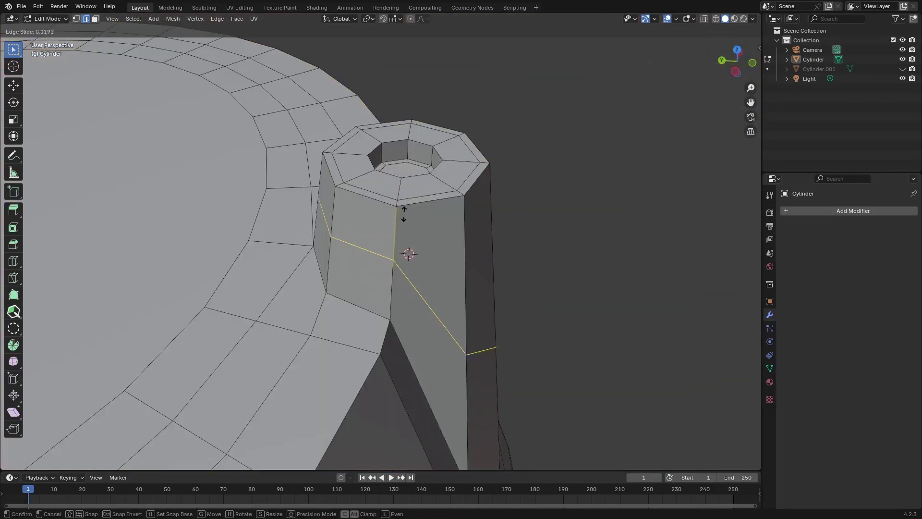
click(407, 175)
Step: Add a second loop cut around the post's sides near its base with a slide factor of about -0.806
middle_drag(500, 299, 473, 283)
shift+middle_drag(482, 325, 466, 262)
key(ctrl+r)
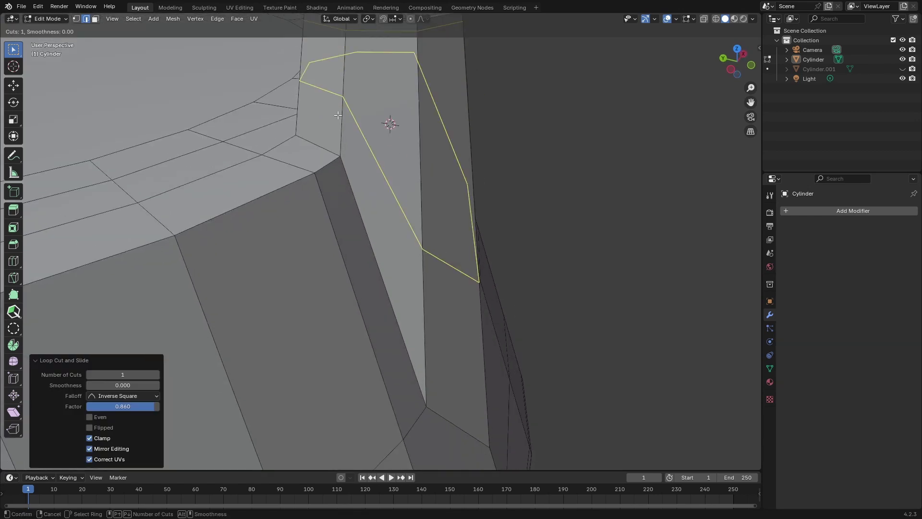
click(338, 116)
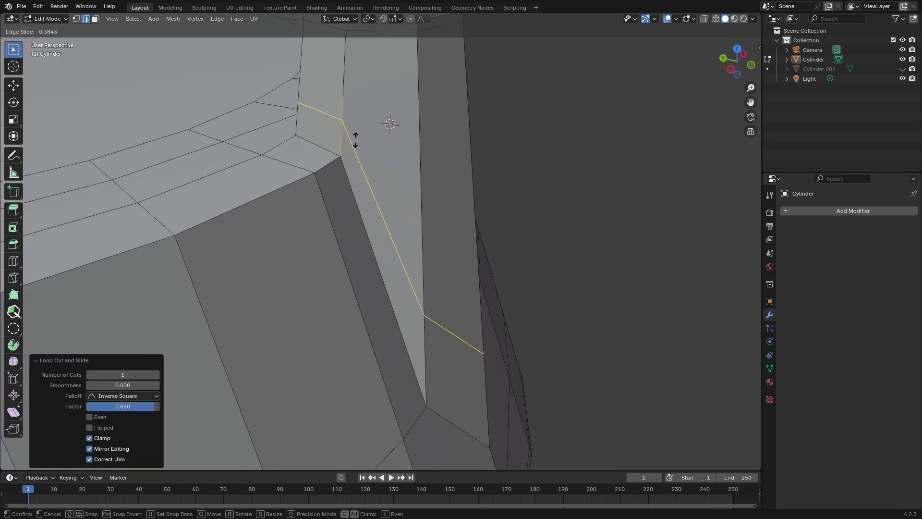
click(362, 167)
scroll(398, 142, down, 6)
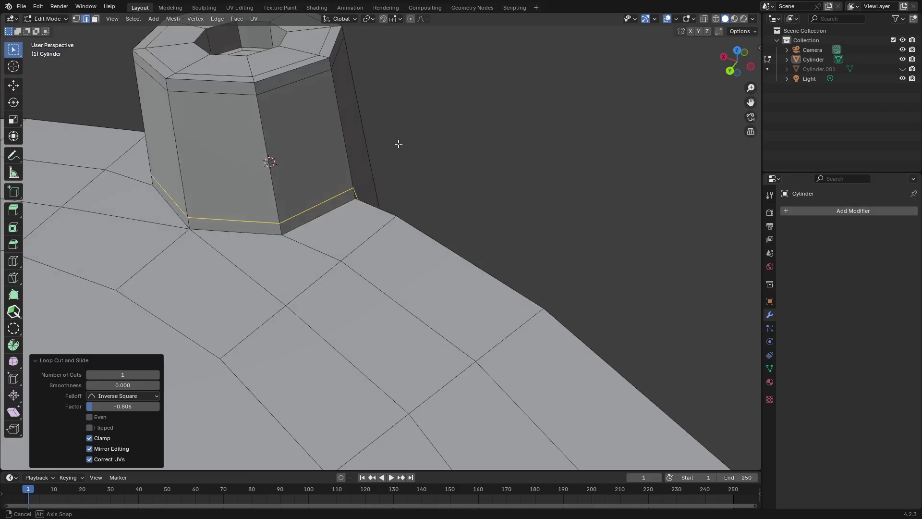
Step: Leave mesh editing and give the combined base and post a level 3 Catmull-Clark subdivision
middle_drag(396, 142, 370, 262)
shift+middle_drag(482, 330, 480, 228)
scroll(468, 264, down, 2)
middle_drag(468, 264, 423, 255)
middle_drag(409, 312, 497, 339)
key(Tab)
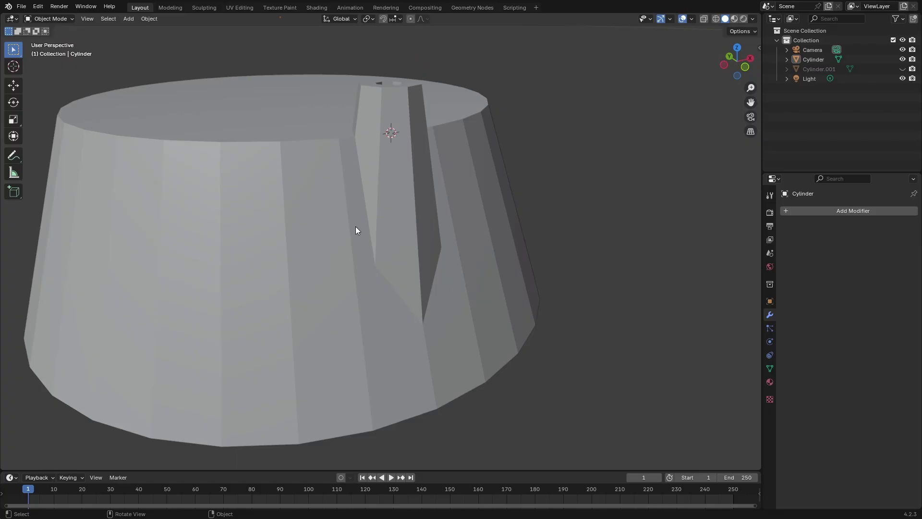
click(356, 230)
shift+middle_drag(390, 258, 460, 328)
middle_drag(449, 273, 442, 292)
key(ctrl+3)
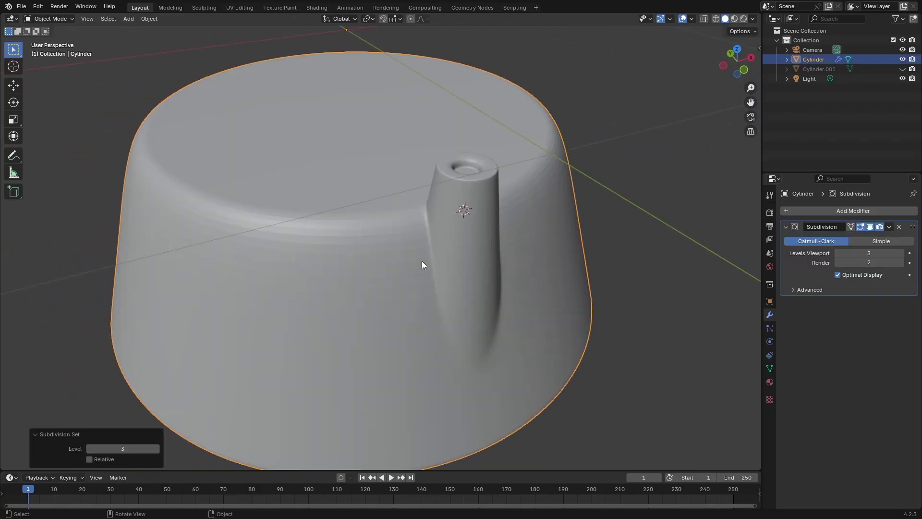
Step: Shade the subdivided object smooth, keeping sharp edges
scroll(422, 264, down, 2)
scroll(424, 264, up, 4)
right_click(473, 230)
click(474, 226)
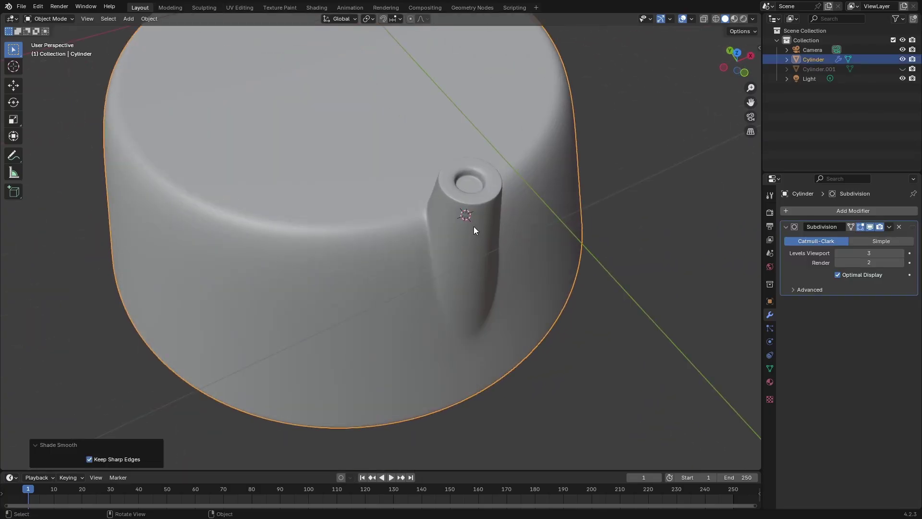
Step: Inset the large round face on the base's top by about 0.2754 m
middle_drag(474, 226, 459, 294)
key(Tab)
key(alt+a)
key(3)
click(373, 177)
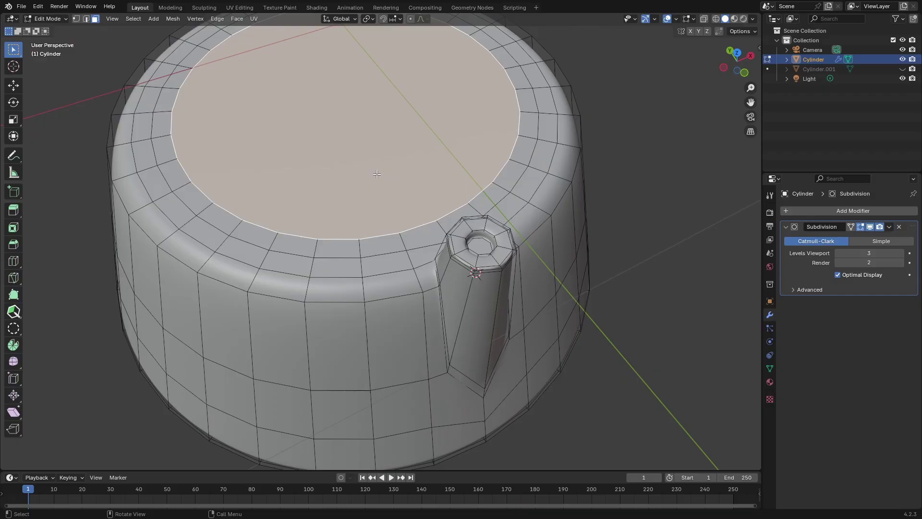
scroll(496, 311, down, 2)
key(i)
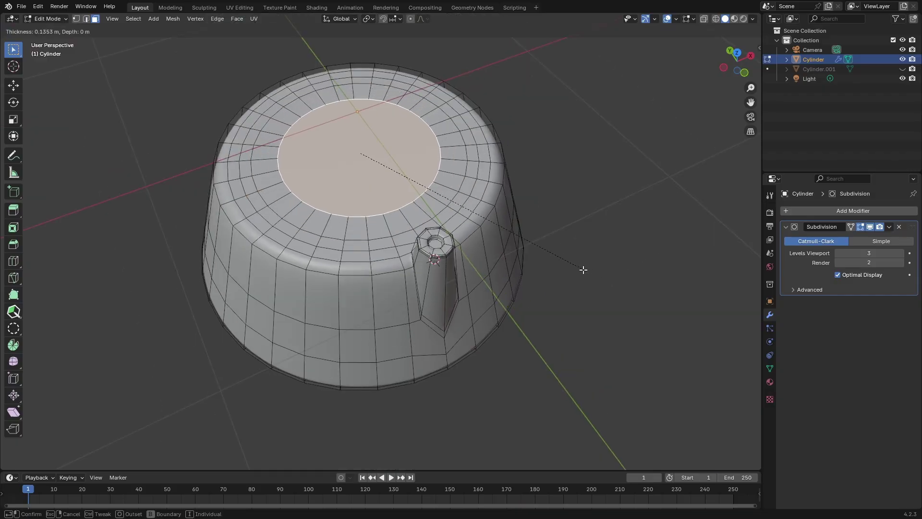
click(561, 255)
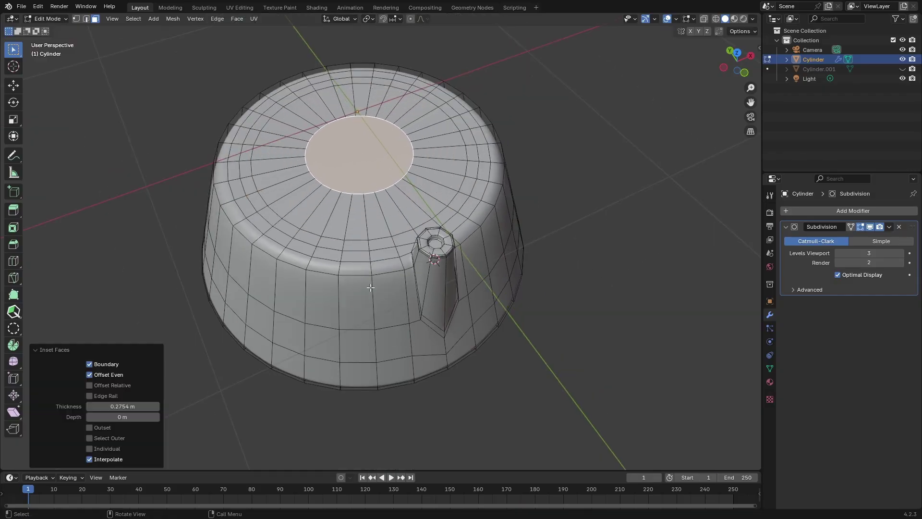
Step: Return to Object Mode and switch the viewport lighting to the glossy red MatCap
scroll(440, 236, up, 3)
middle_drag(437, 253, 461, 265)
scroll(462, 266, up, 2)
middle_drag(500, 333, 459, 277)
key(Tab)
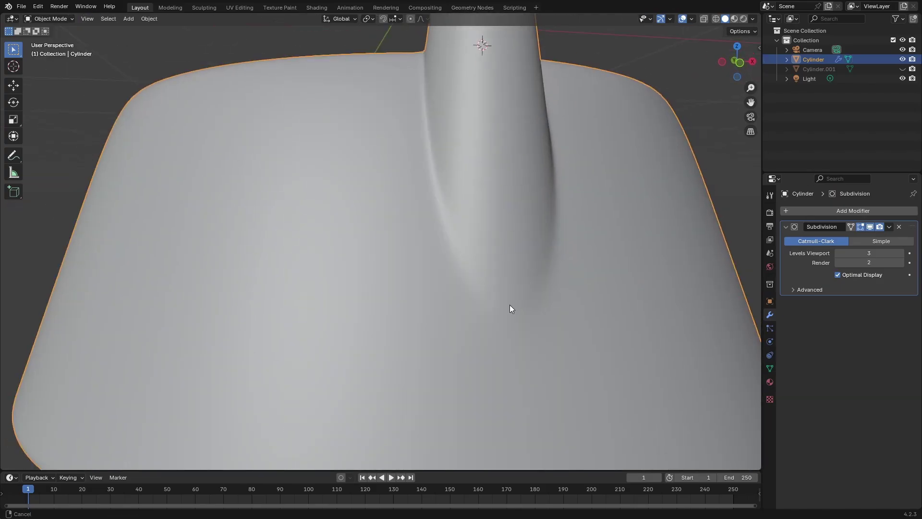
middle_drag(509, 304, 464, 292)
scroll(464, 292, down, 4)
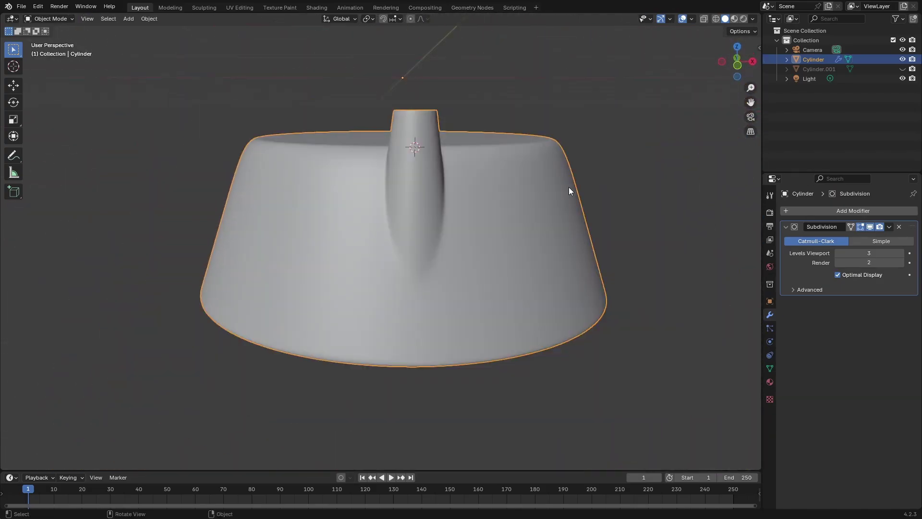
click(752, 19)
click(744, 64)
click(745, 88)
click(733, 172)
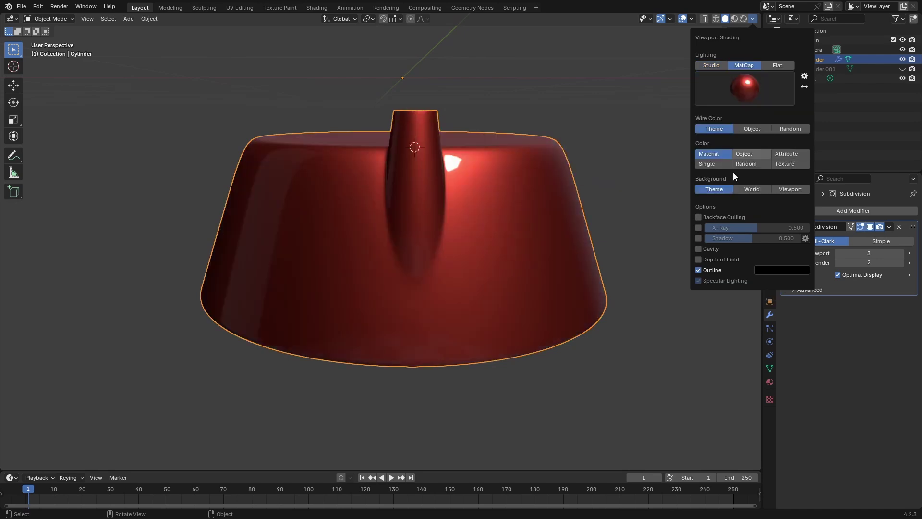
Step: Inset the round face on the base's underside by about 0.2313 m
scroll(504, 303, up, 3)
mouse_move(504, 304)
middle_down()
mouse_move(509, 267)
mouse_move(546, 288)
mouse_move(464, 312)
mouse_move(424, 276)
middle_up()
key(Tab)
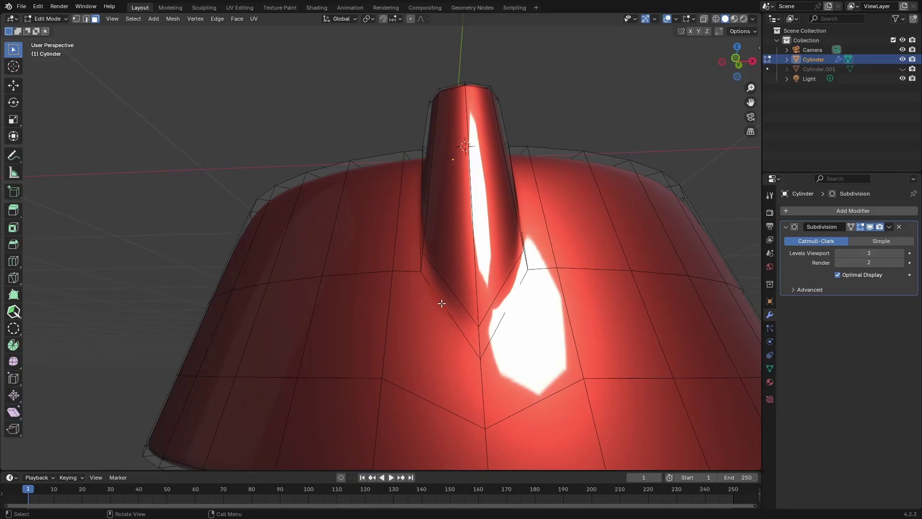
key(Tab)
scroll(451, 304, down, 3)
middle_drag(455, 305, 483, 280)
key(Tab)
click(409, 312)
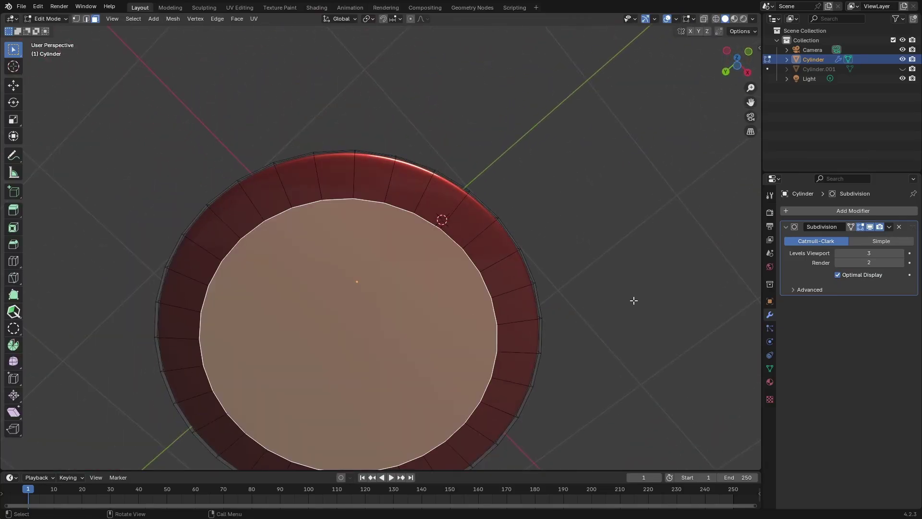
key(i)
click(586, 302)
Step: Extrude the centre face of the base's top about 0.069 m upward and scale it to about 0.76
middle_drag(586, 302, 396, 253)
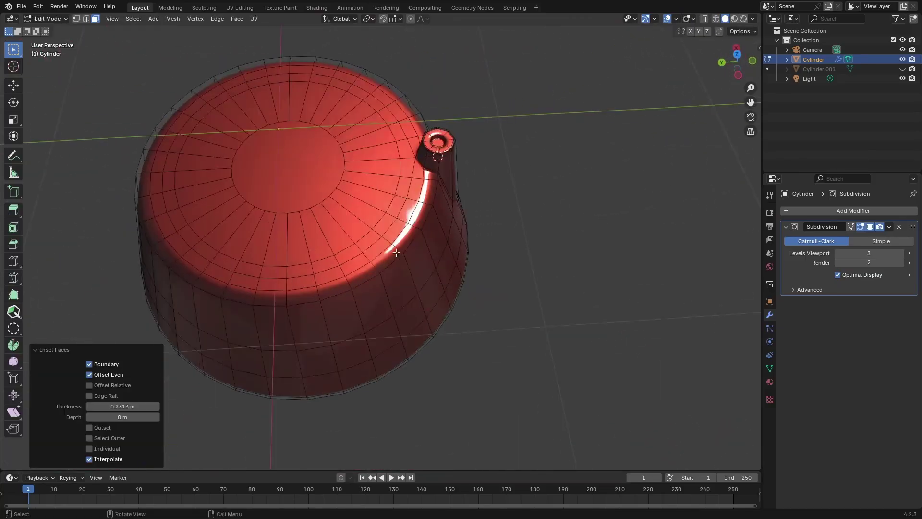
scroll(395, 269, up, 1)
shift+middle_drag(301, 185, 451, 260)
click(384, 252)
scroll(440, 281, up, 1)
key(e)
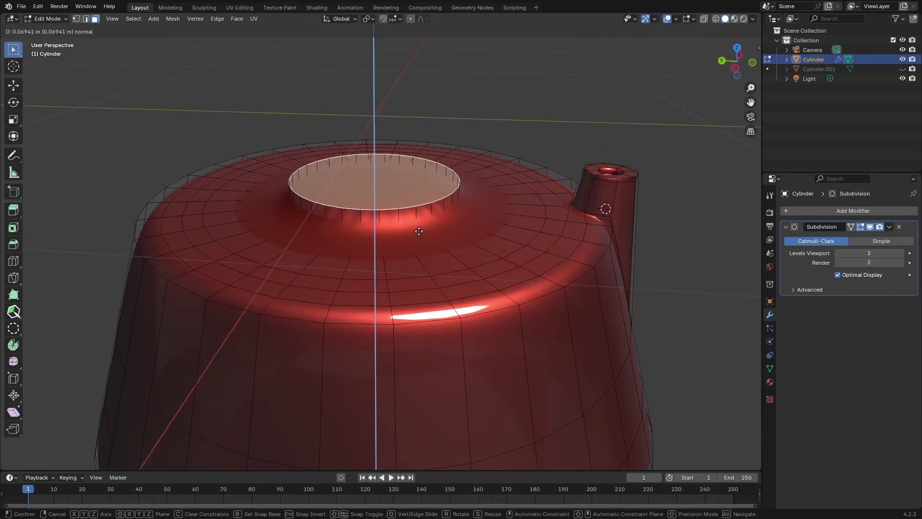
click(498, 233)
key(s)
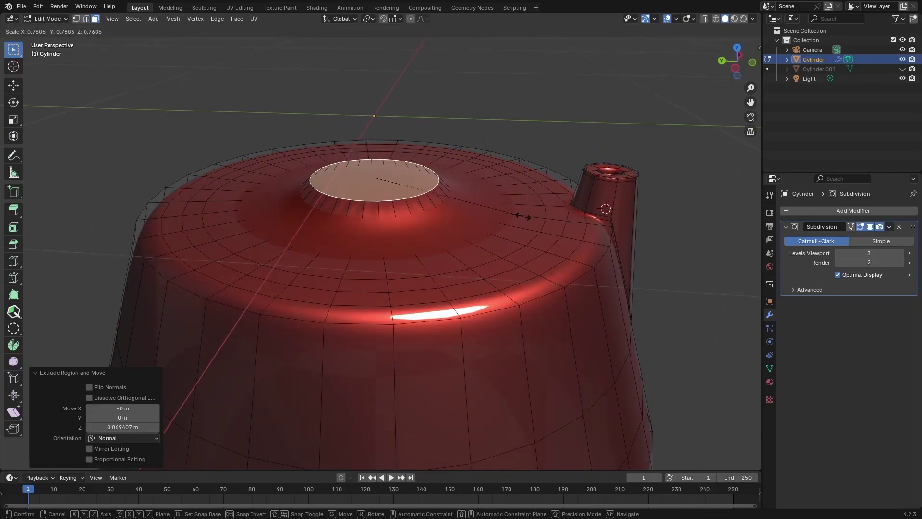
click(528, 212)
Step: Inset the raised centre face twice, by about 0.034 m and about 0.089 m
key(i)
click(512, 208)
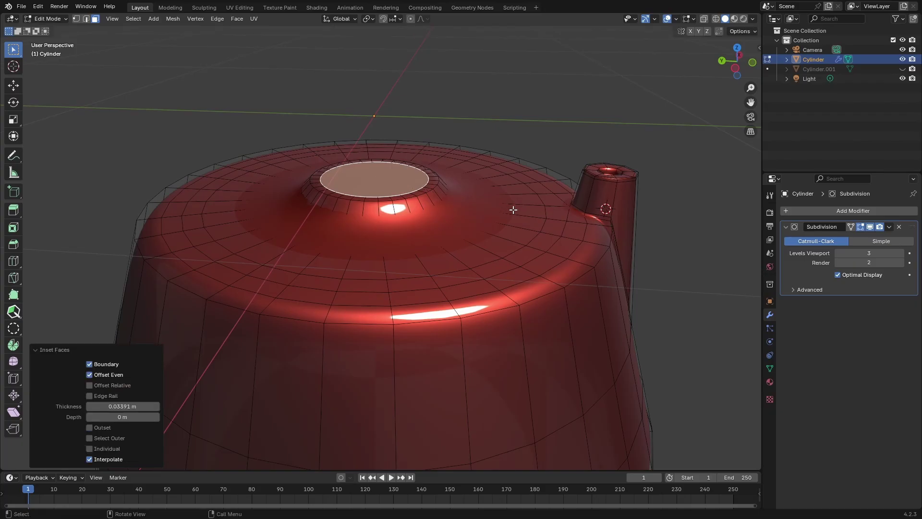
key(i)
click(439, 204)
Step: Add a loop cut around the raised boss's sloped side with a slide factor of about 0.484
scroll(425, 184, up, 4)
key(ctrl+r)
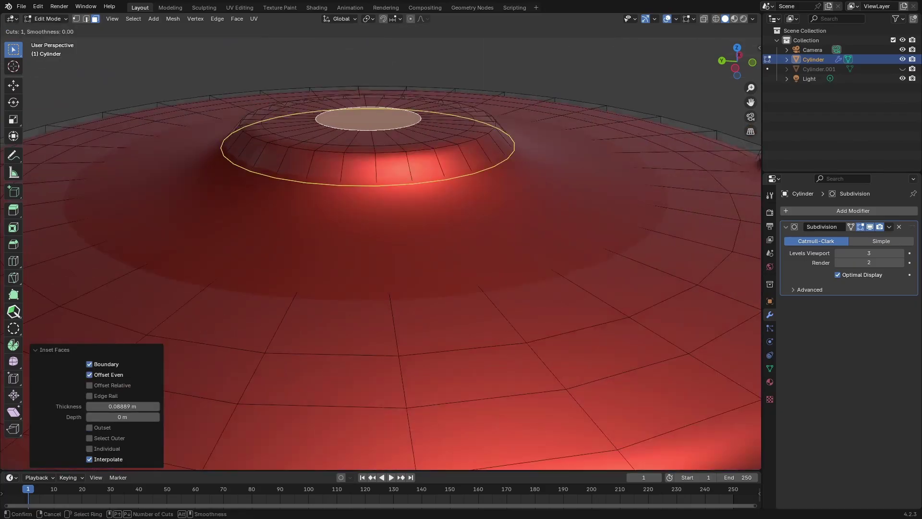
click(432, 187)
click(440, 188)
Step: With the subdivision's viewport display temporarily off, add a supporting loop cut on the top face around the raised boss's foot
click(871, 228)
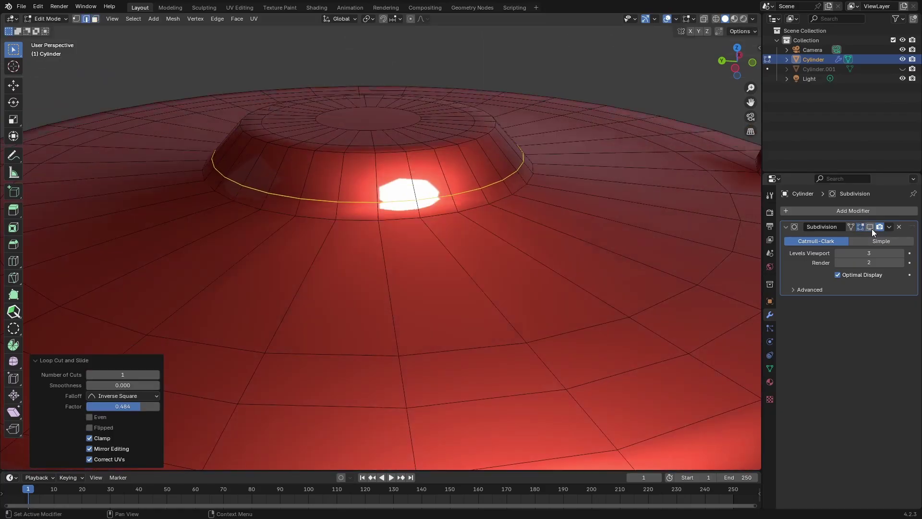
middle_drag(483, 214, 484, 253)
key(ctrl+r)
click(525, 320)
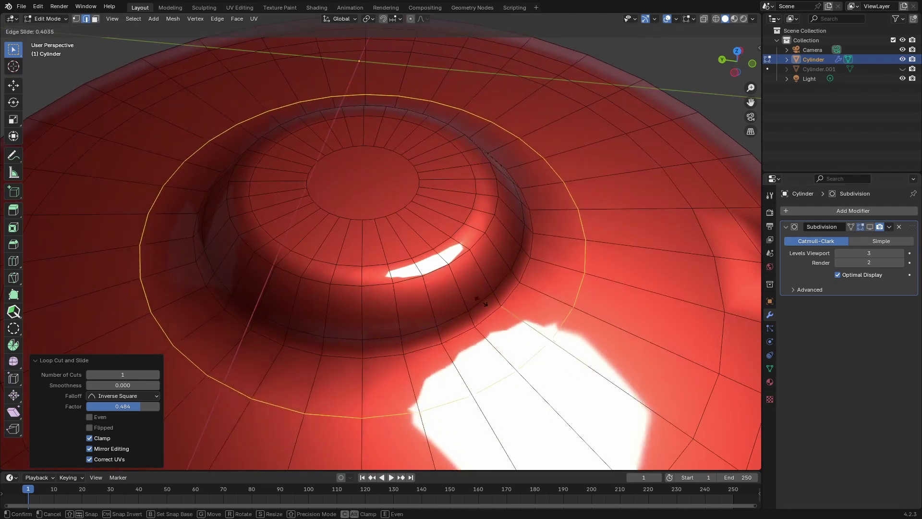
click(430, 279)
key(Tab)
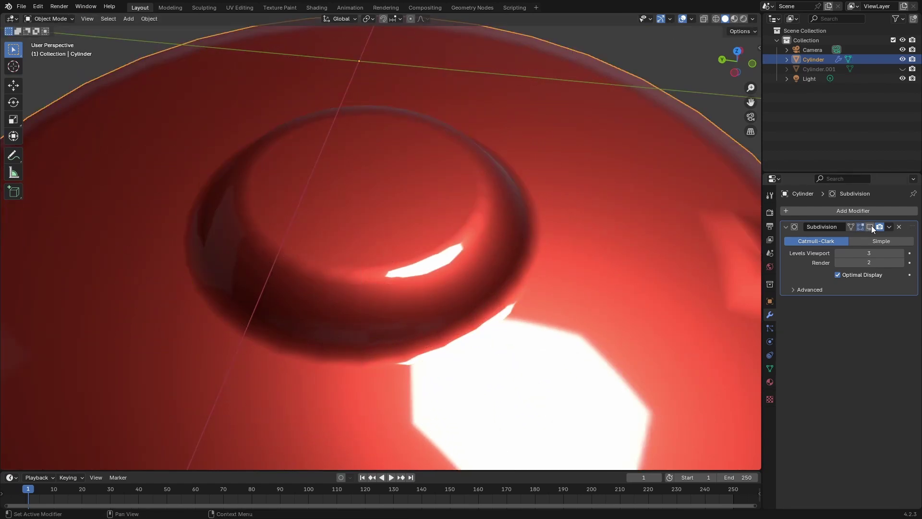
click(870, 226)
Step: Scale the outer inset loop on the boss's top by 1.09 and edge-slide it by about -0.54
key(Tab)
alt+click(450, 234)
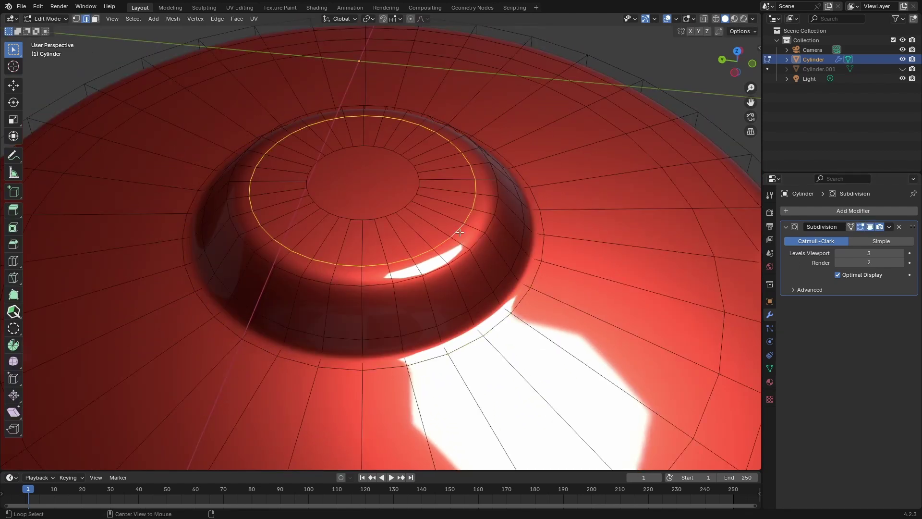
key(s)
click(483, 249)
key(g)
key(g)
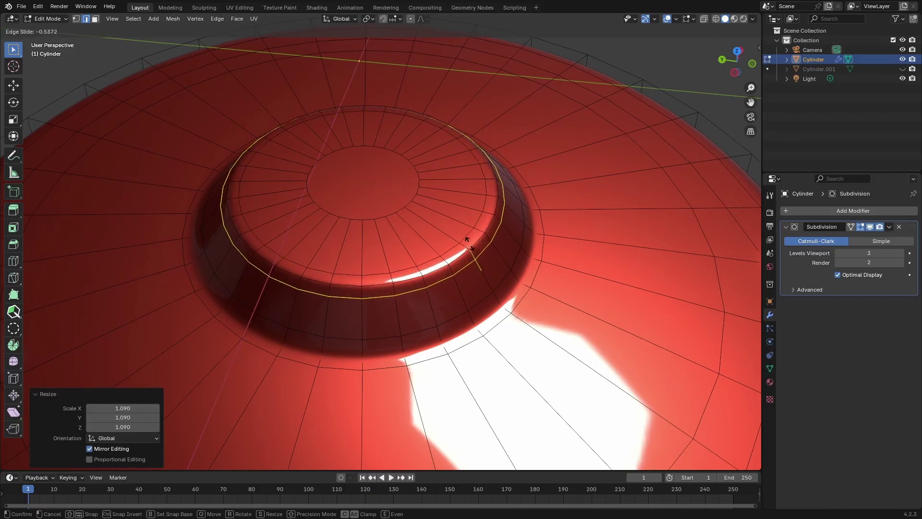
click(469, 243)
key(Tab)
Step: With the subdivision's viewport display temporarily off, add a loop cut around the post's hole with a slide factor of about 0.564
scroll(419, 287, down, 4)
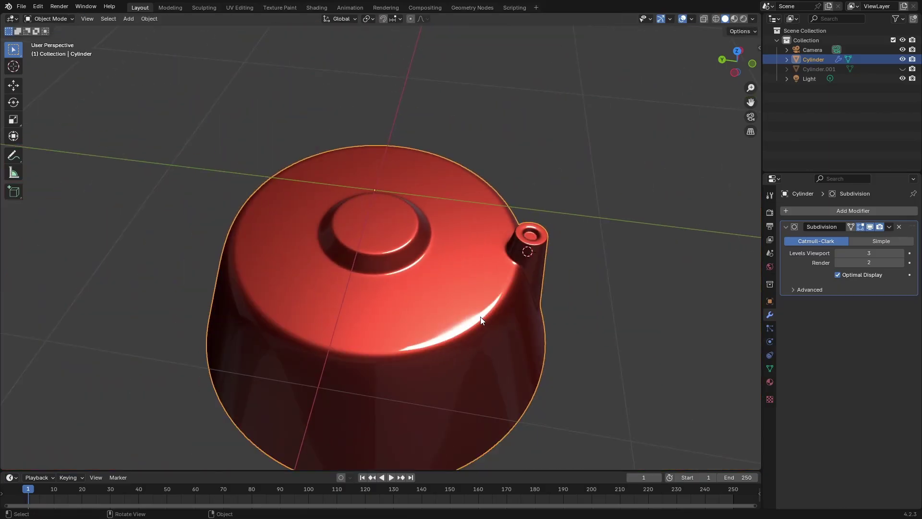
middle_drag(489, 301, 528, 301)
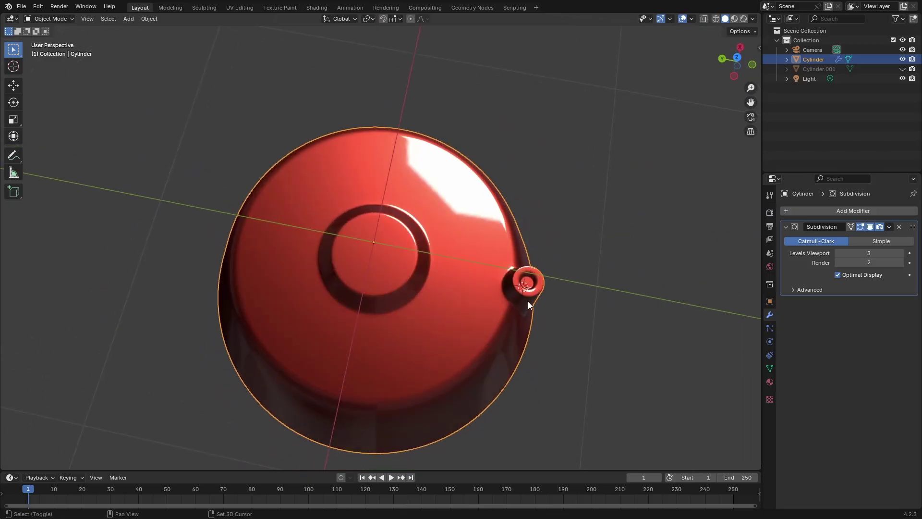
scroll(457, 265, up, 6)
key(Tab)
middle_drag(441, 280, 437, 261)
scroll(423, 216, up, 5)
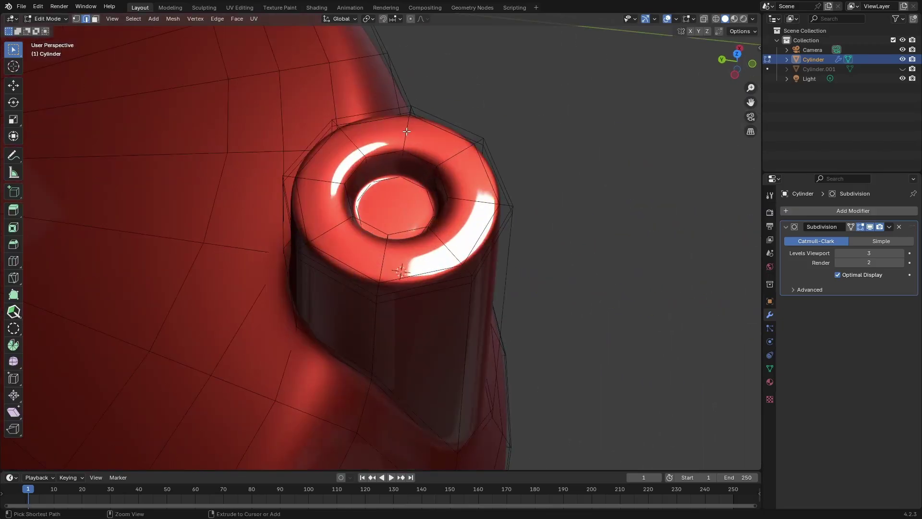
click(871, 228)
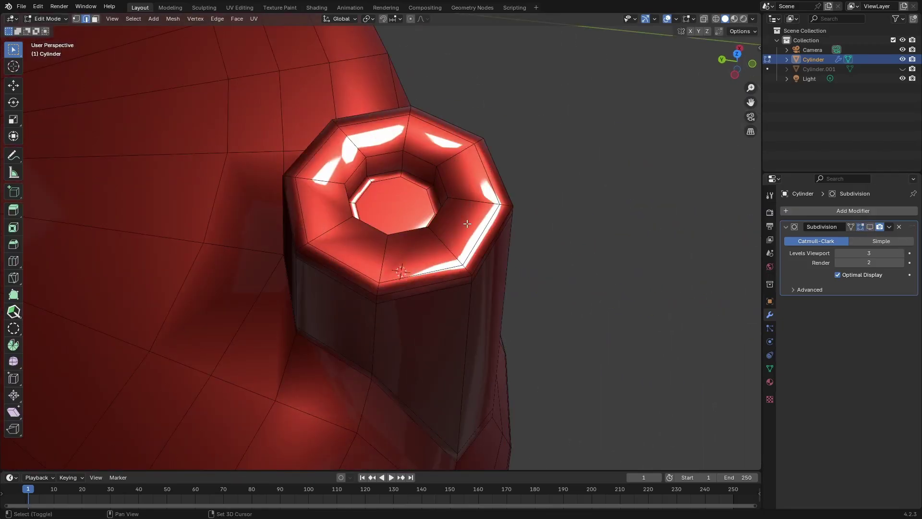
shift+middle_drag(408, 134, 425, 203)
key(ctrl+r)
click(425, 203)
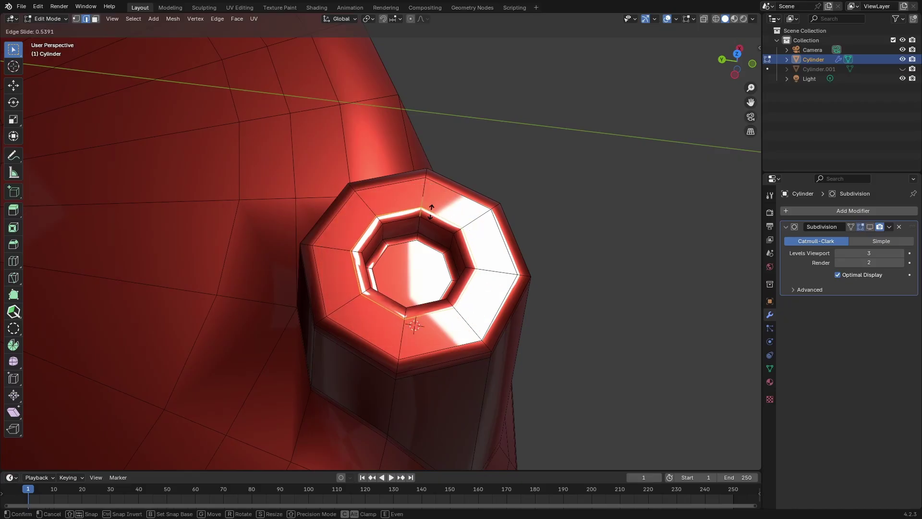
click(520, 270)
click(869, 228)
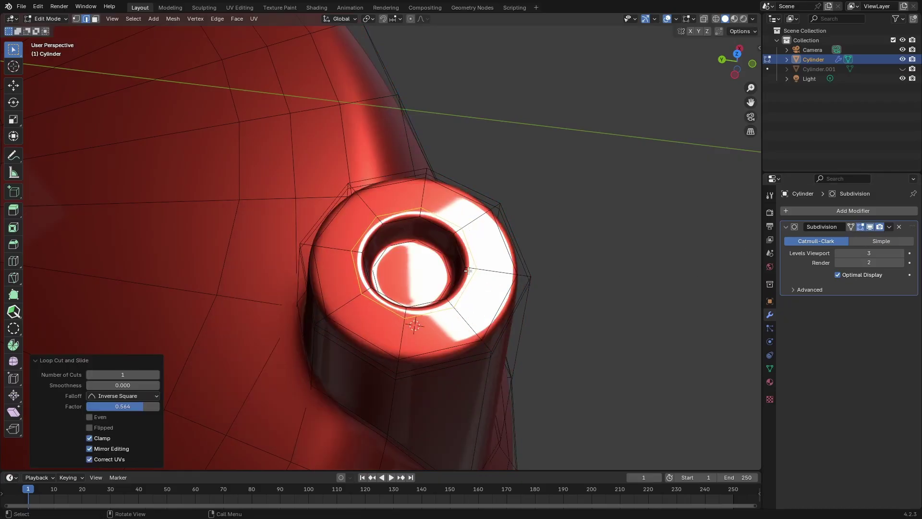
Step: In top view, rotate the whole object 45° about the global Z axis
key(Tab)
scroll(460, 279, down, 6)
click(528, 261)
scroll(529, 260, down, 3)
shift+middle_drag(331, 343, 352, 283)
key(KP_7)
scroll(432, 172, down, 3)
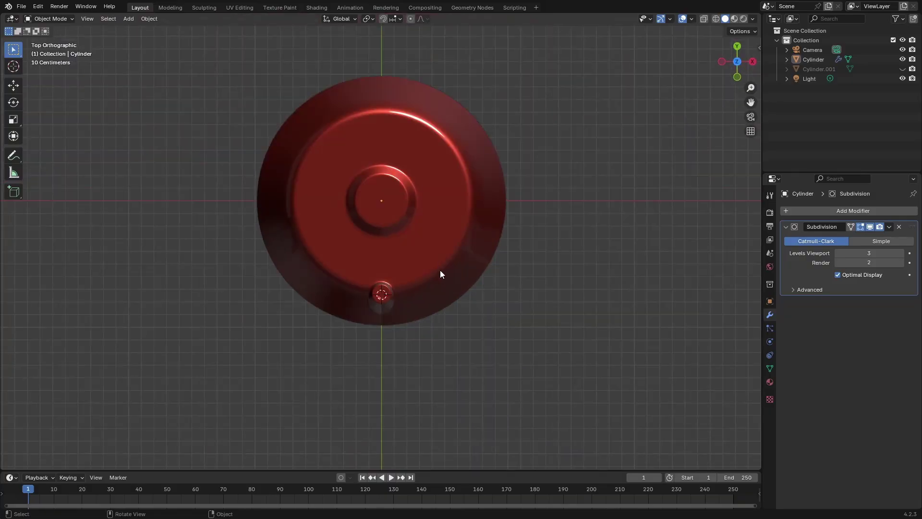
click(442, 271)
key(r)
key(x)
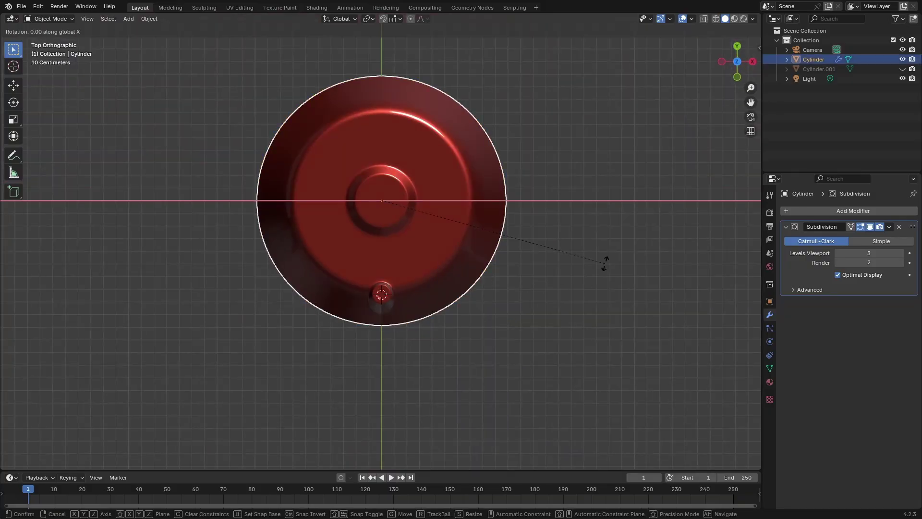
key(z)
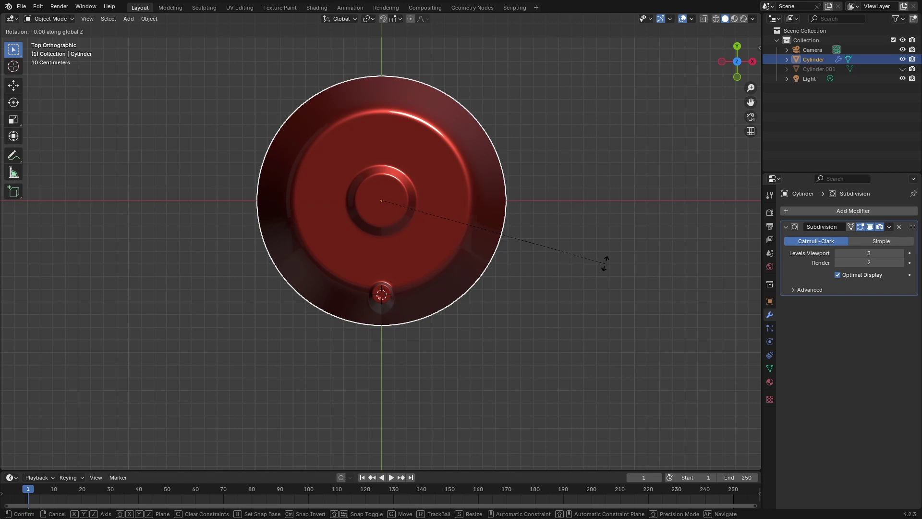
key(Return)
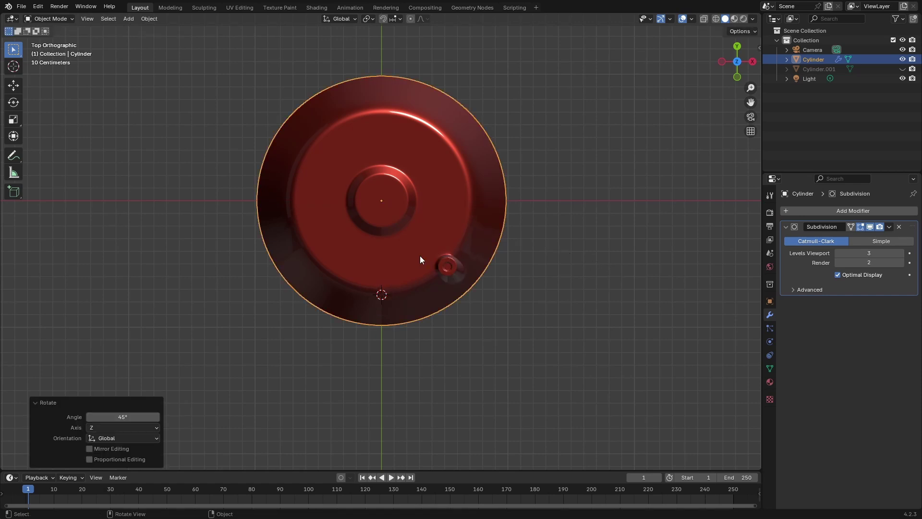
Step: Box-select all faces of the negative-X half of the mesh in wireframe top view
key(Tab)
shift+middle_drag(380, 230, 385, 222)
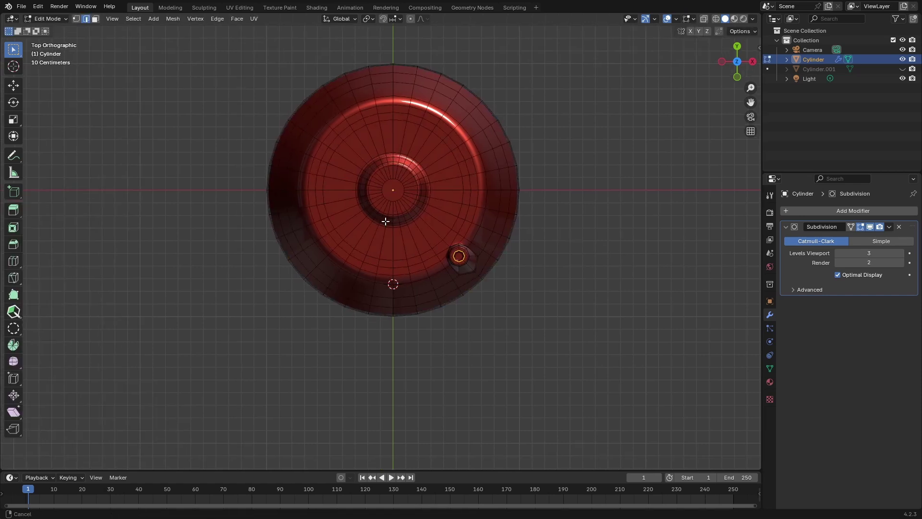
click(301, 238)
key(3)
mouse_move(231, 34)
mouse_down()
mouse_move(377, 376)
mouse_move(389, 380)
mouse_up()
shift+middle_drag(280, 46, 271, 118)
scroll(341, 196, up, 5)
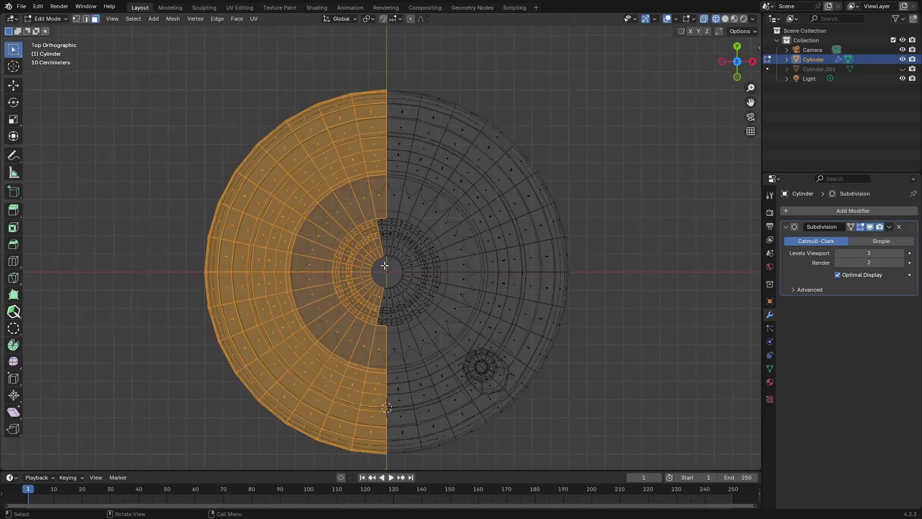
Step: Connect opposite vertices of the boss's central top face along the X and Y axes, splitting it into quarters
key(1)
scroll(396, 285, up, 2)
click(396, 287)
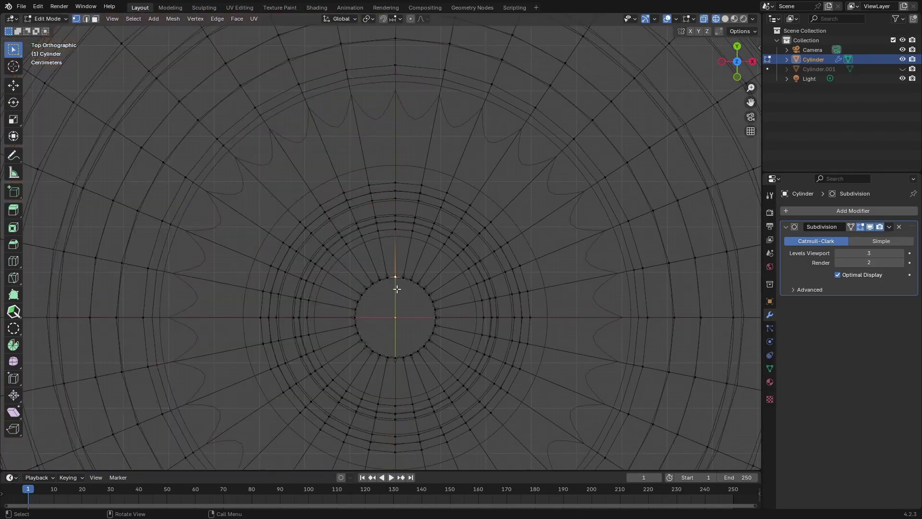
shift+middle_drag(396, 311, 397, 211)
scroll(403, 246, up, 3)
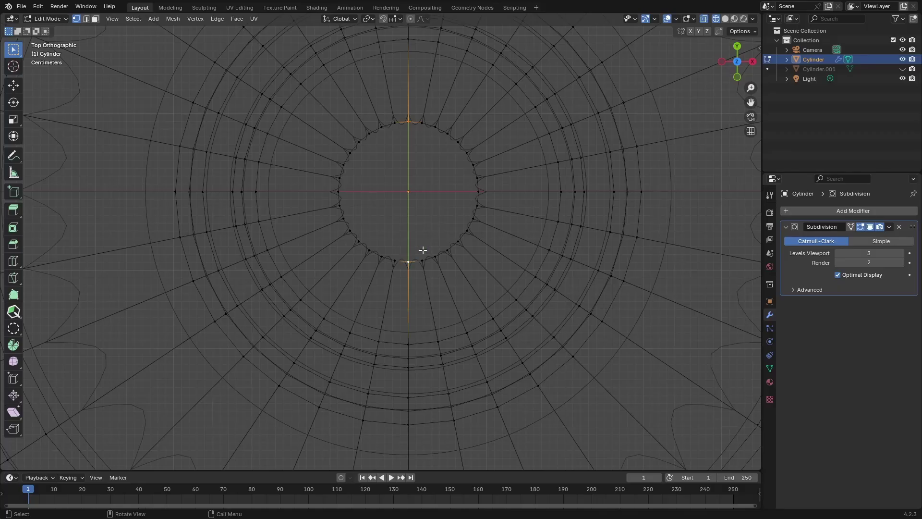
key(j)
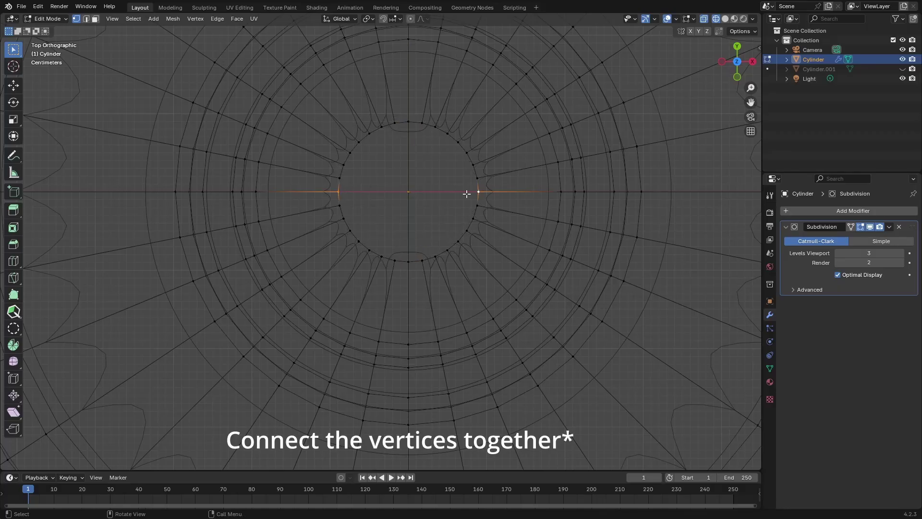
Step: Connect opposite vertices of the underside's central face with two crossing edges
scroll(463, 205, down, 3)
key(shift+z)
mouse_move(659, 257)
middle_down()
mouse_move(498, 281)
mouse_move(476, 215)
middle_up()
scroll(414, 167, up, 2)
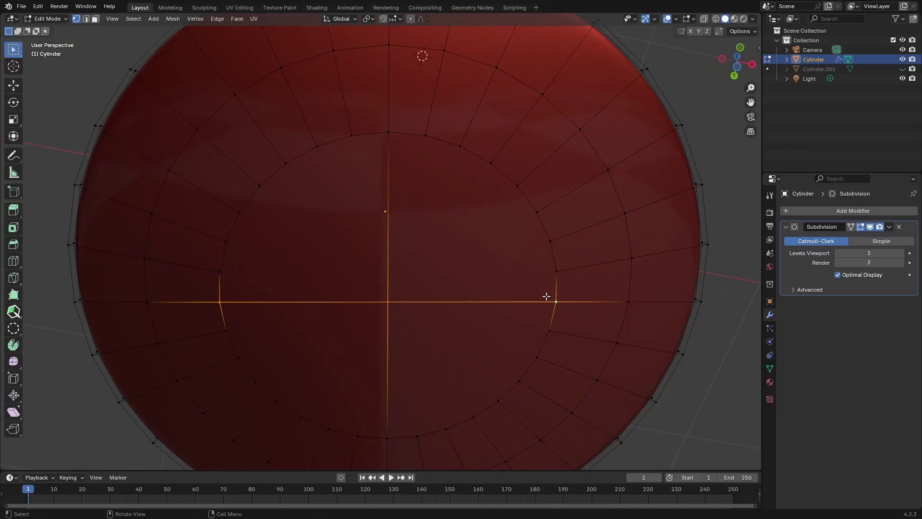
scroll(514, 278, down, 4)
middle_drag(395, 268, 392, 403)
key(grave)
click(399, 179)
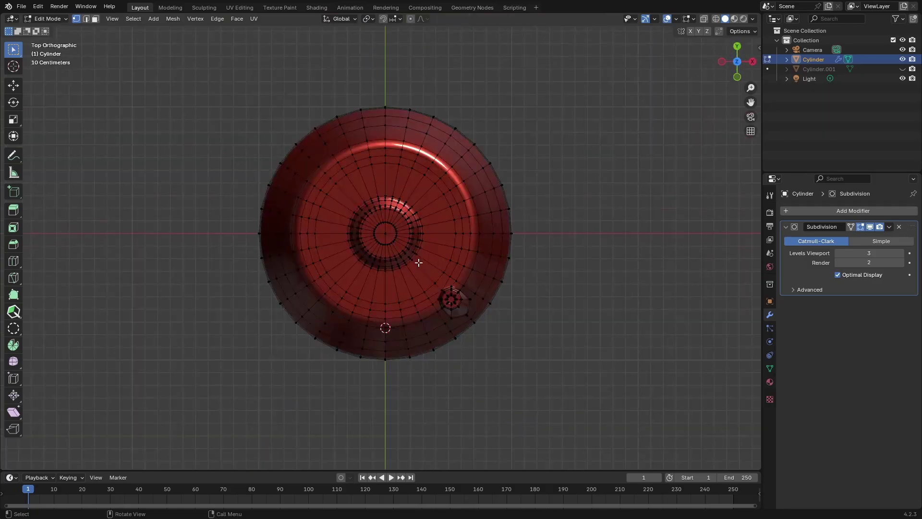
Step: Select the negative-X half again and examine how the selection divides the top and underside along the axis
key(z)
mouse_move(207, 55)
mouse_down()
mouse_move(296, 326)
mouse_move(383, 431)
mouse_up()
scroll(395, 141, up, 1)
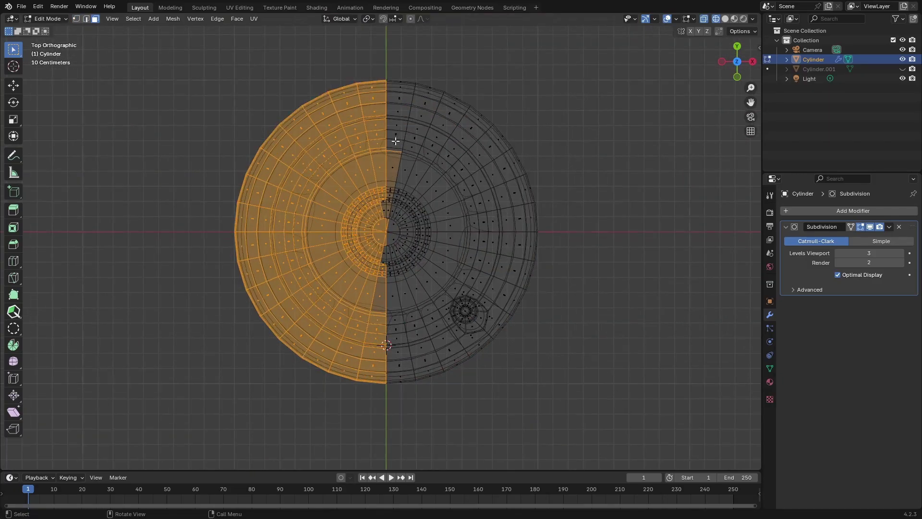
drag(232, 56, 386, 431)
scroll(453, 181, up, 2)
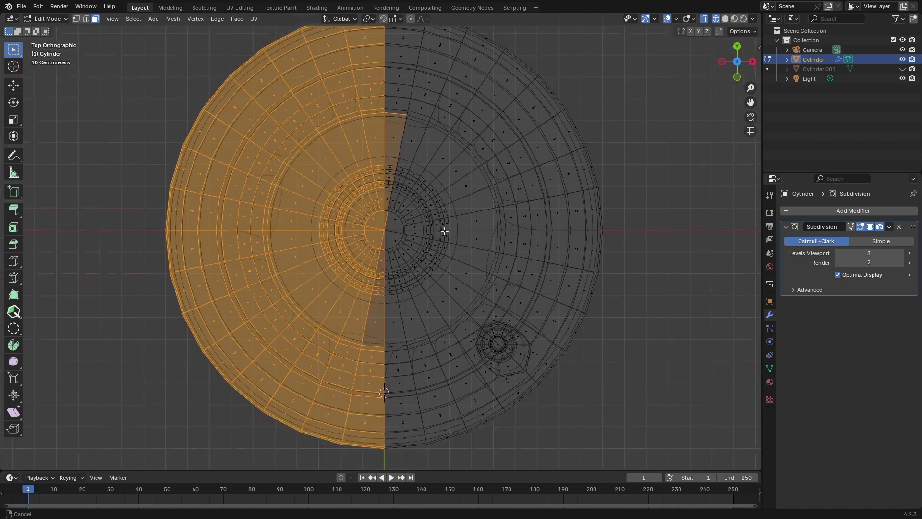
scroll(445, 231, down, 3)
middle_drag(428, 293, 387, 305)
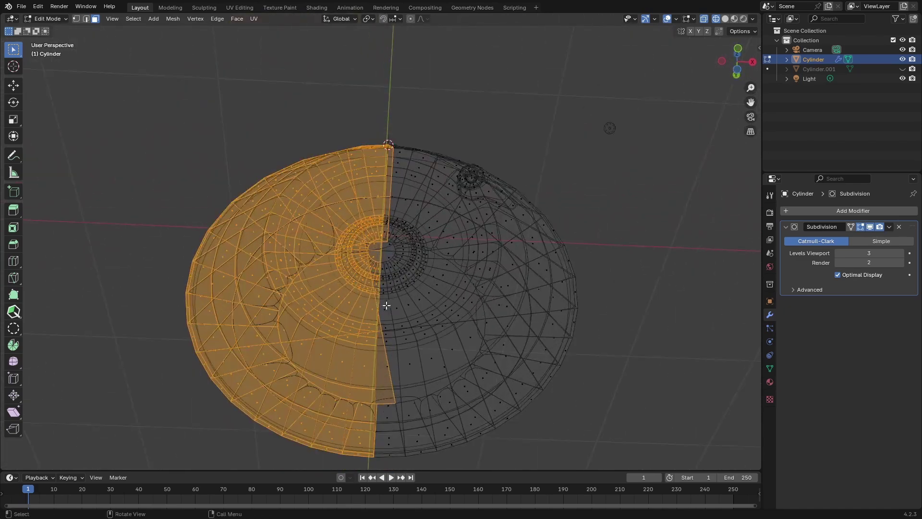
Step: Dissolve the off-axis crossing edges on the underside's central face and connect its opposite vertices along the X and Y axes
key(2)
key(1)
click(383, 251)
middle_drag(394, 271, 403, 320)
mouse_move(403, 320)
shift+middle_down()
mouse_move(402, 265)
mouse_move(417, 305)
shift+middle_up()
key(ctrl+KP_7)
key(z)
key(z)
scroll(403, 202, up, 3)
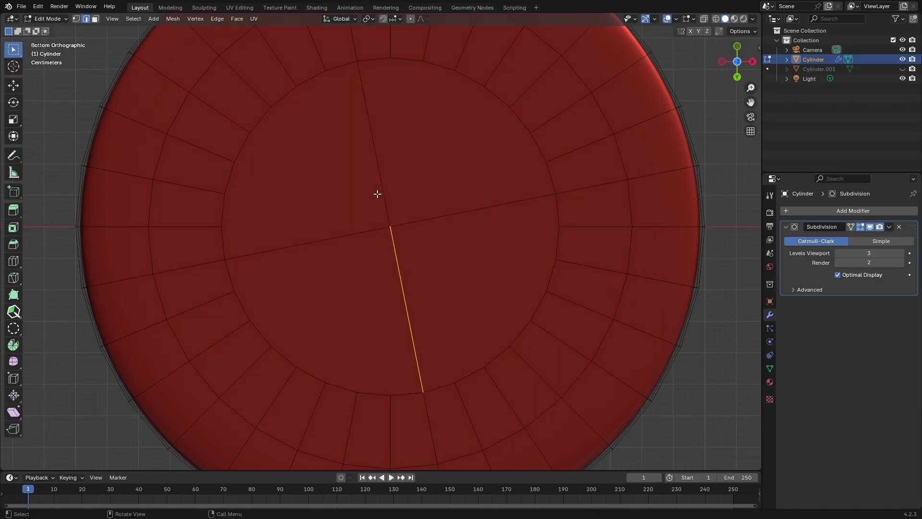
key(x)
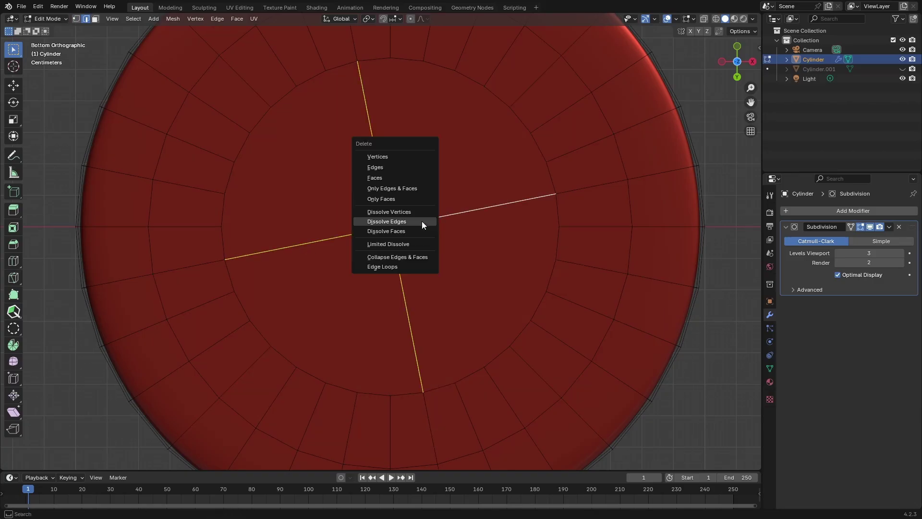
click(422, 223)
key(1)
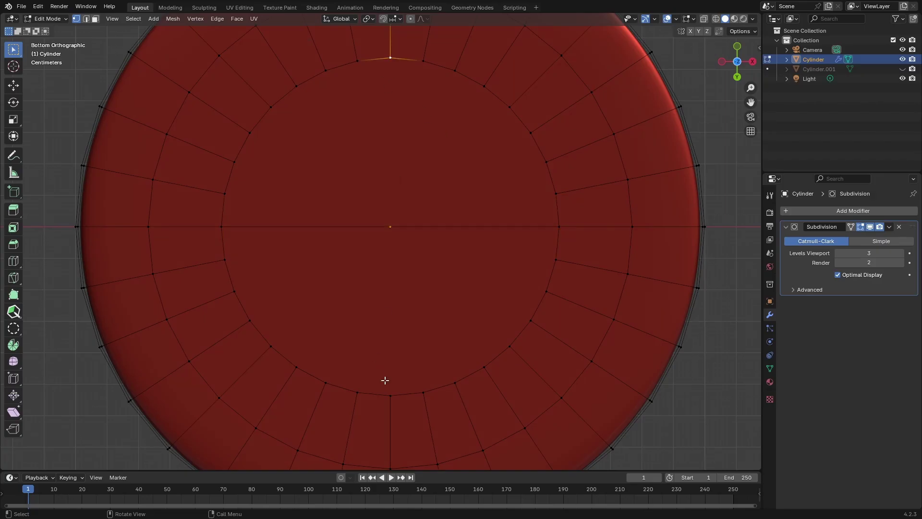
Step: In wireframe top view, delete the faces of three quadrants, keeping only the quadrant that contains the post
key(grave)
click(495, 219)
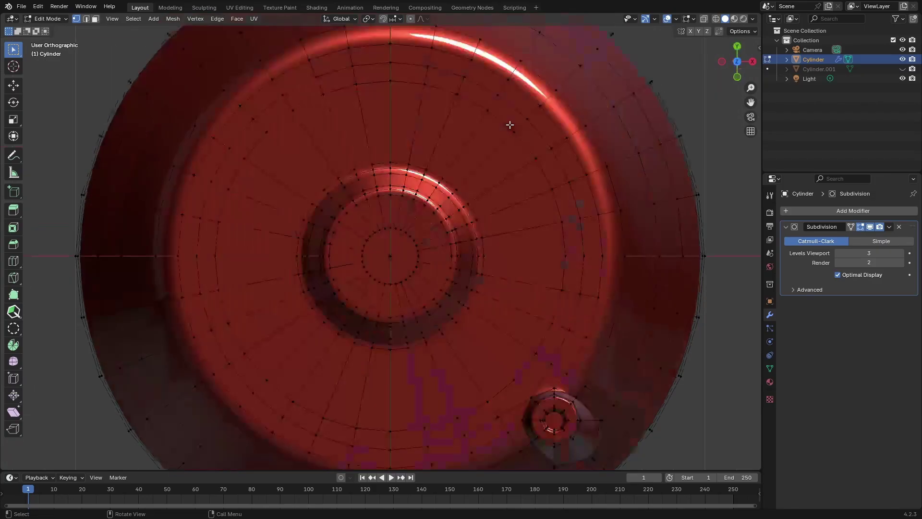
scroll(391, 290, down, 3)
key(shift+z)
key(3)
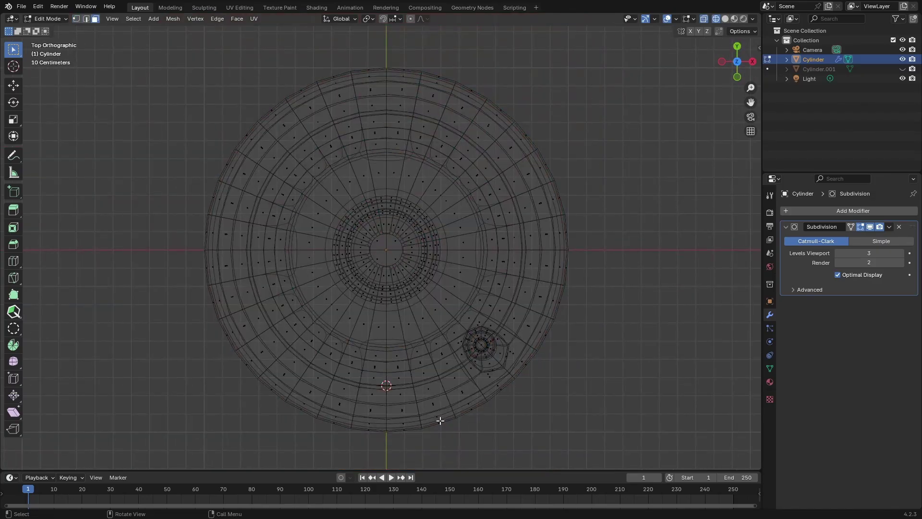
drag(122, 49, 386, 469)
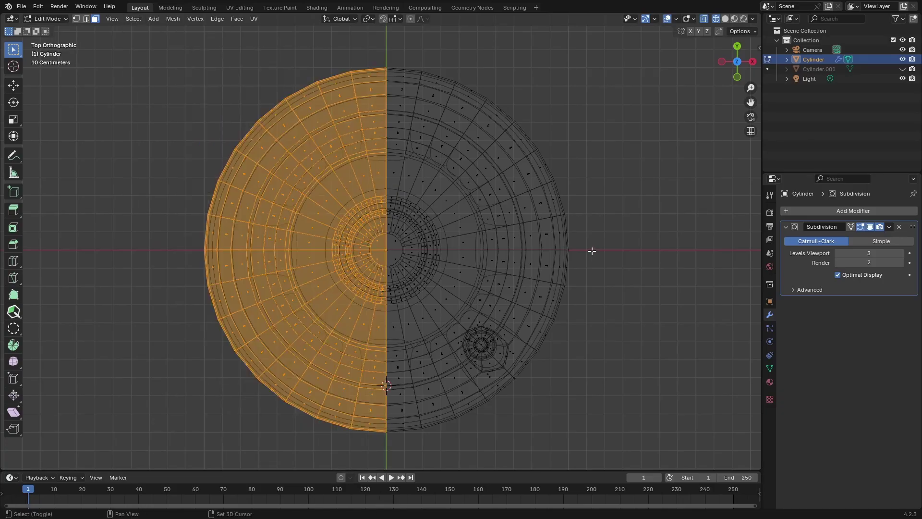
drag(147, 57, 634, 251)
key(x)
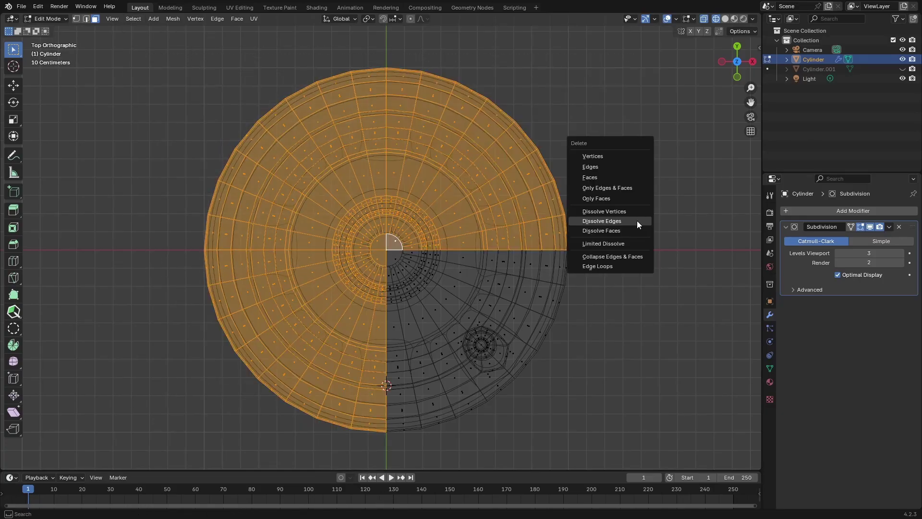
click(634, 176)
Step: Add a Mirror modifier on the X and Y axes and apply all of the object's transforms
key(Tab)
key(q)
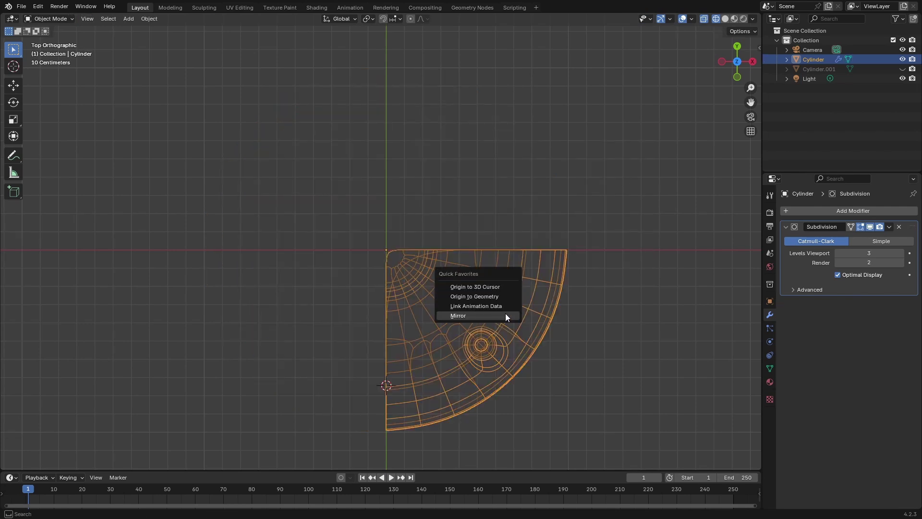
key(Escape)
key(q)
click(529, 314)
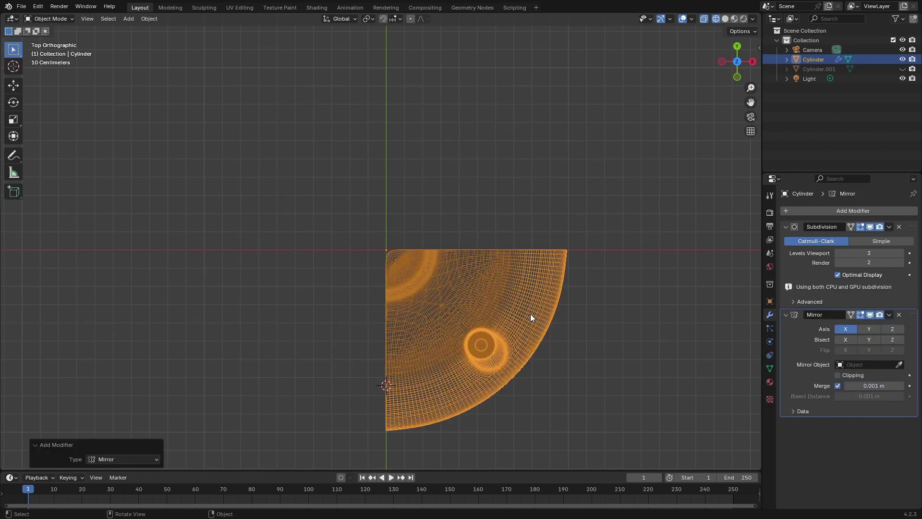
click(871, 328)
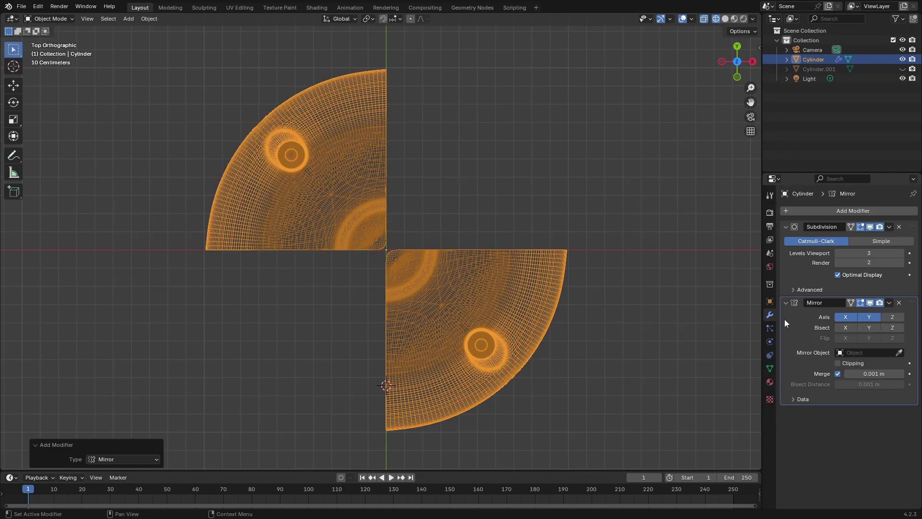
key(ctrl+a)
click(531, 289)
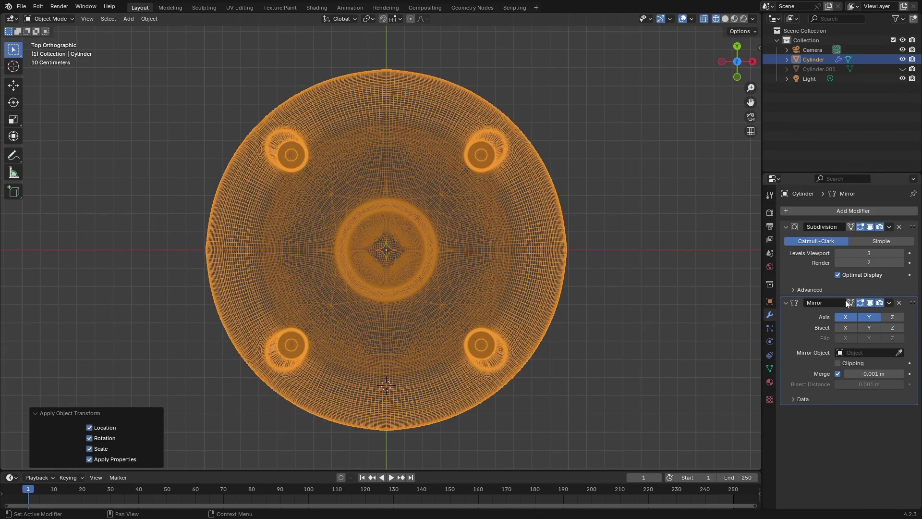
Step: Move the Mirror modifier above the Subdivision modifier and apply it to the mesh
drag(913, 303, 912, 227)
key(shift+z)
middle_drag(537, 261, 540, 232)
scroll(496, 210, up, 3)
key(Tab)
scroll(540, 235, down, 5)
scroll(538, 245, up, 2)
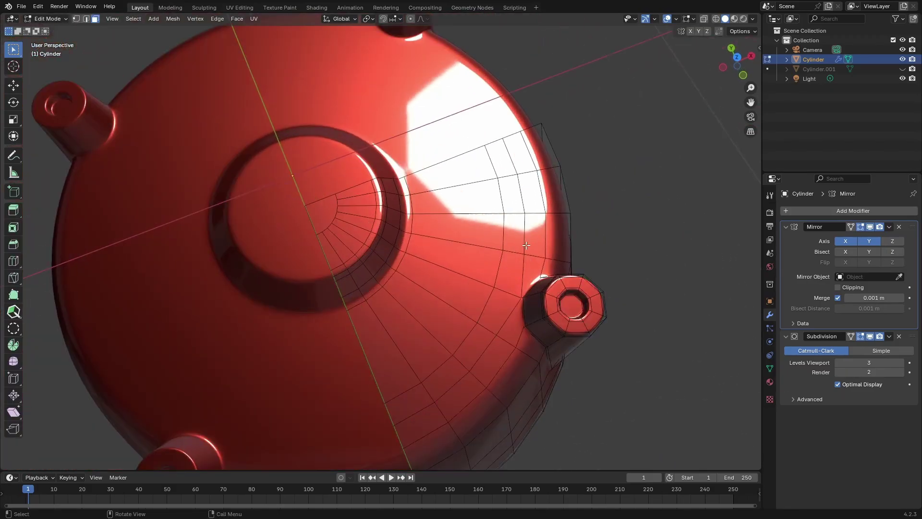
key(2)
key(Tab)
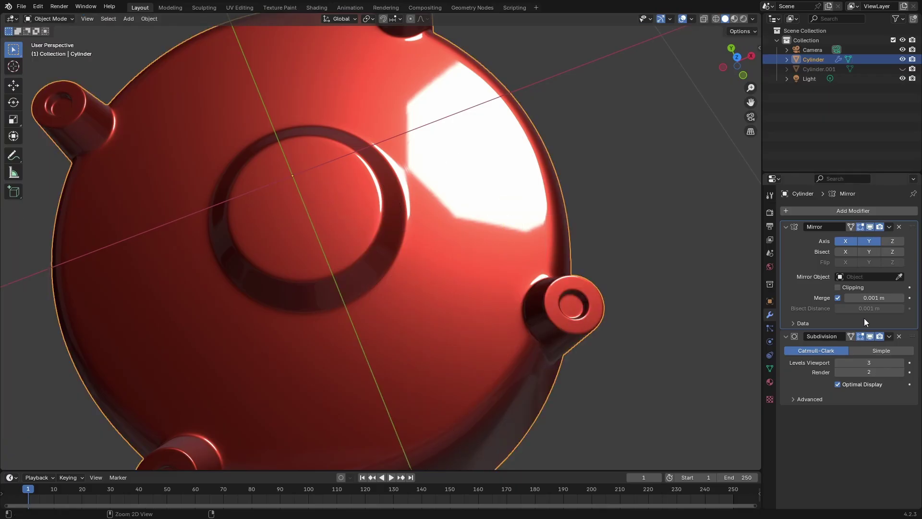
key(ctrl+a)
Step: Scale the edge loop on the top surface just inside the posts within the XY plane only
key(Tab)
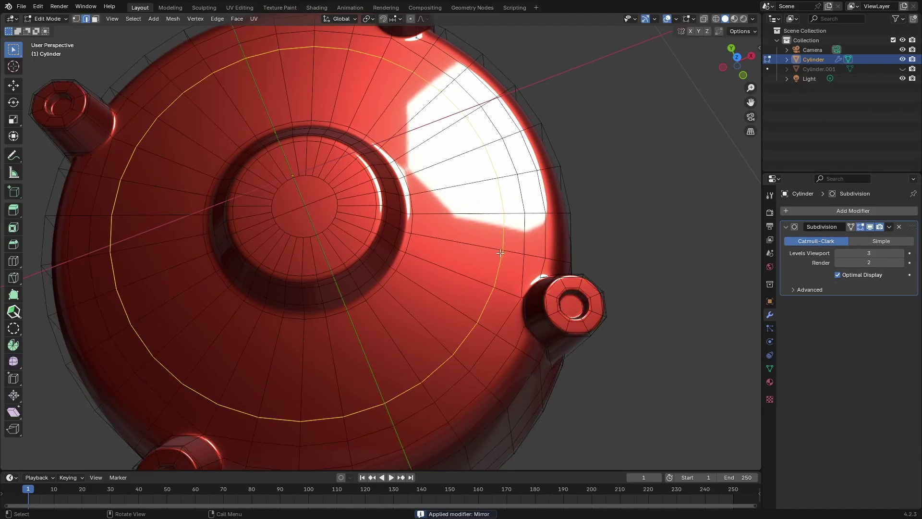
alt+click(502, 260)
key(s)
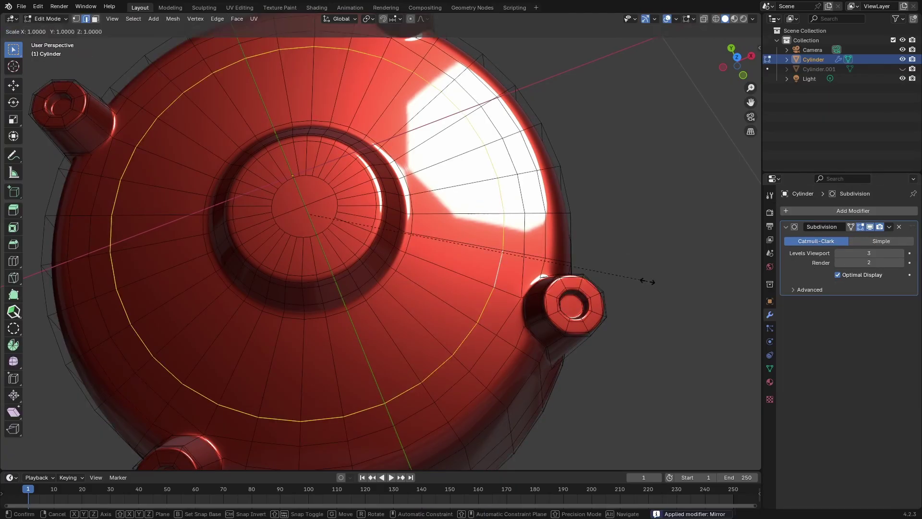
key(shift+z)
click(668, 278)
key(Tab)
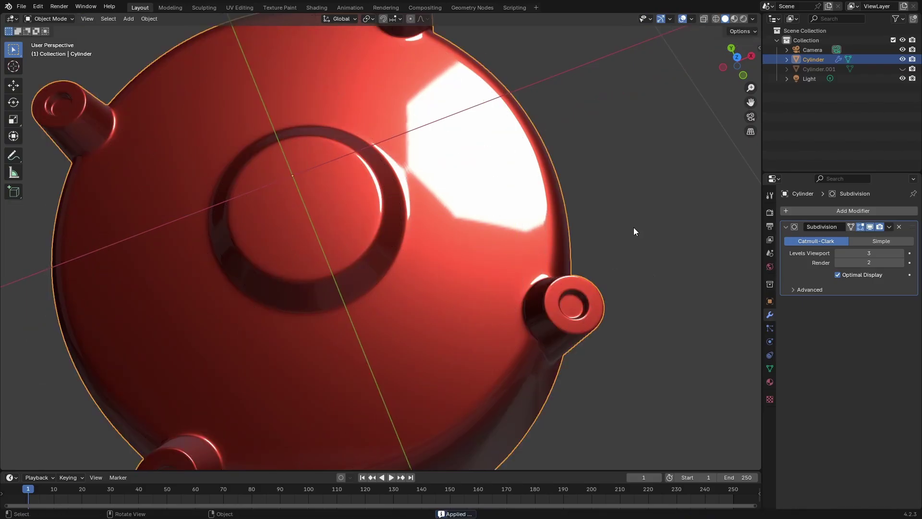
Step: Set the Subdivision modifier's viewport level to 4
click(632, 288)
middle_drag(632, 288, 593, 253)
key(Tab)
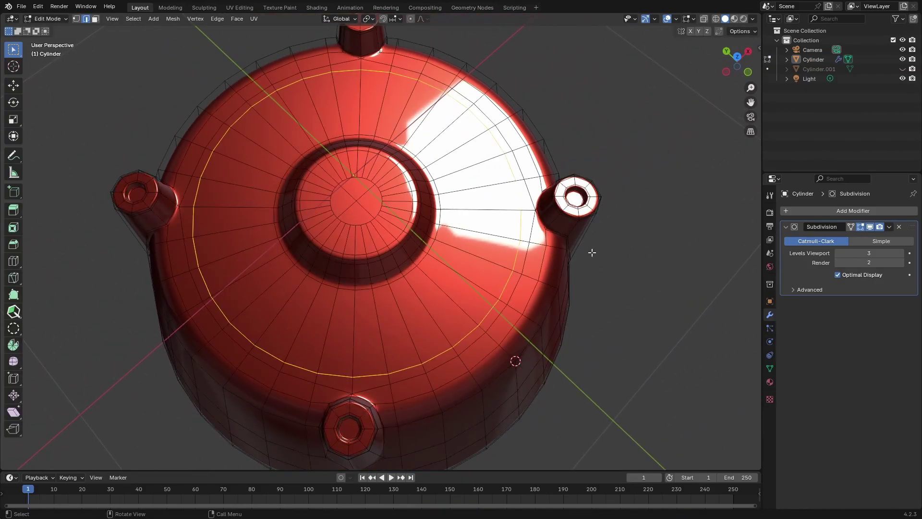
scroll(528, 240, up, 6)
middle_drag(504, 238, 474, 188)
scroll(451, 223, down, 4)
key(Tab)
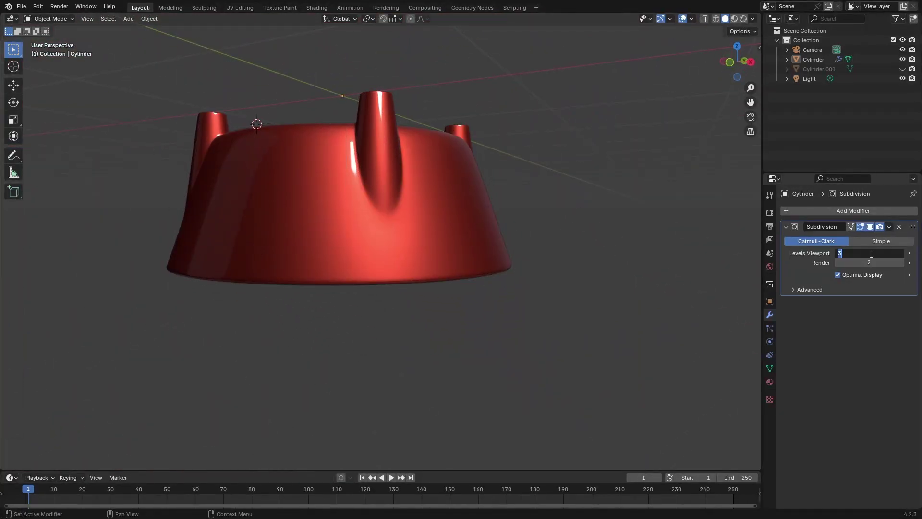
scroll(323, 208, up, 2)
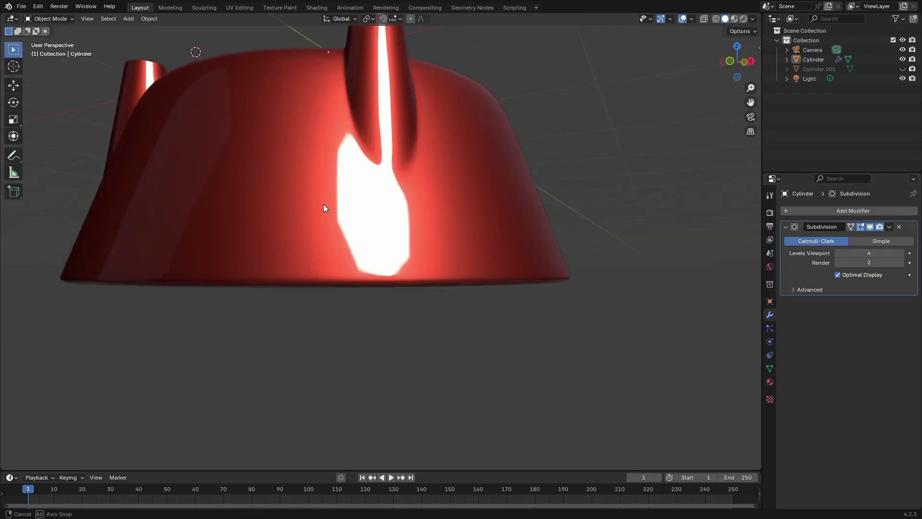